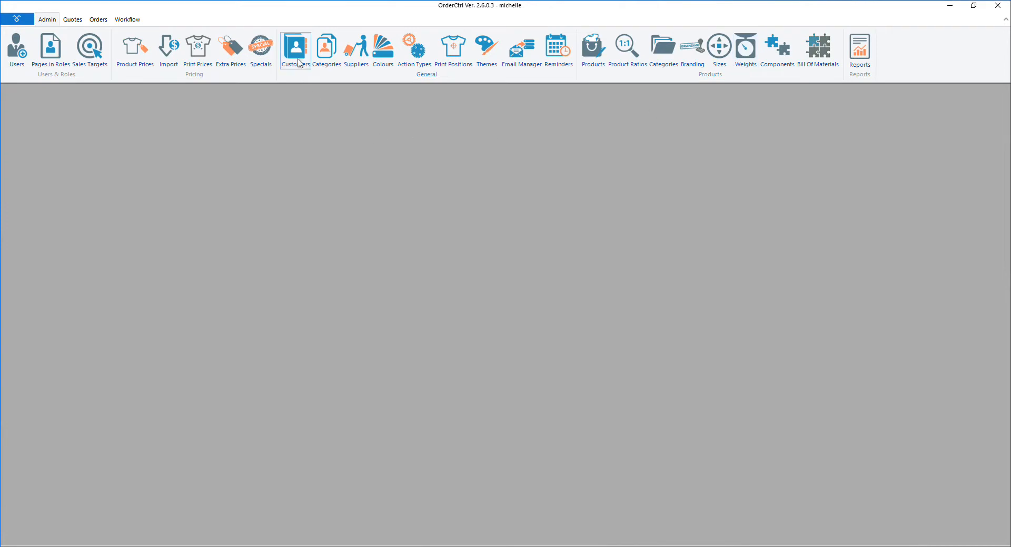
Step: Review the product import sources and the commands available for quotes, orders and workflow
left_click(169, 60)
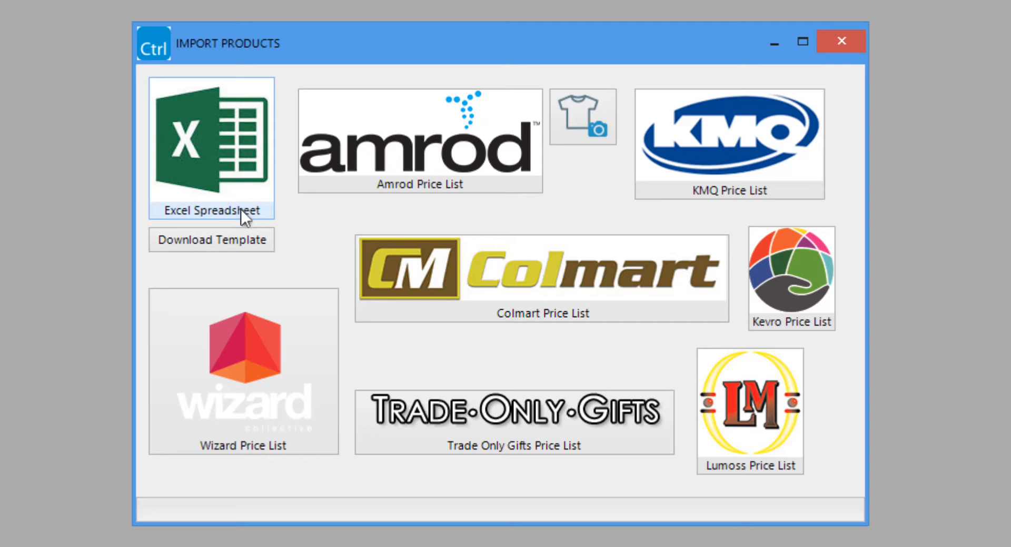
left_click(841, 41)
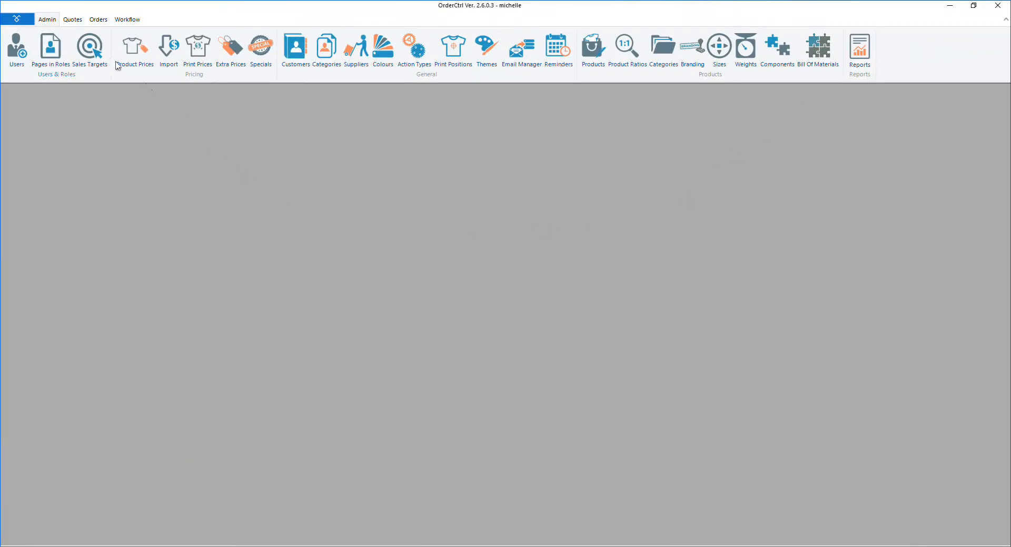
left_click(73, 19)
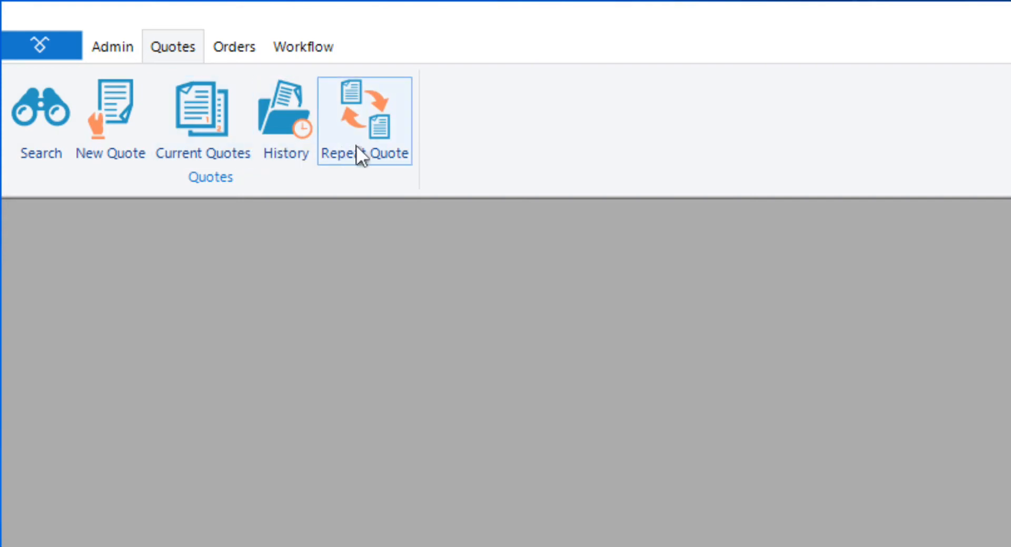
left_click(239, 46)
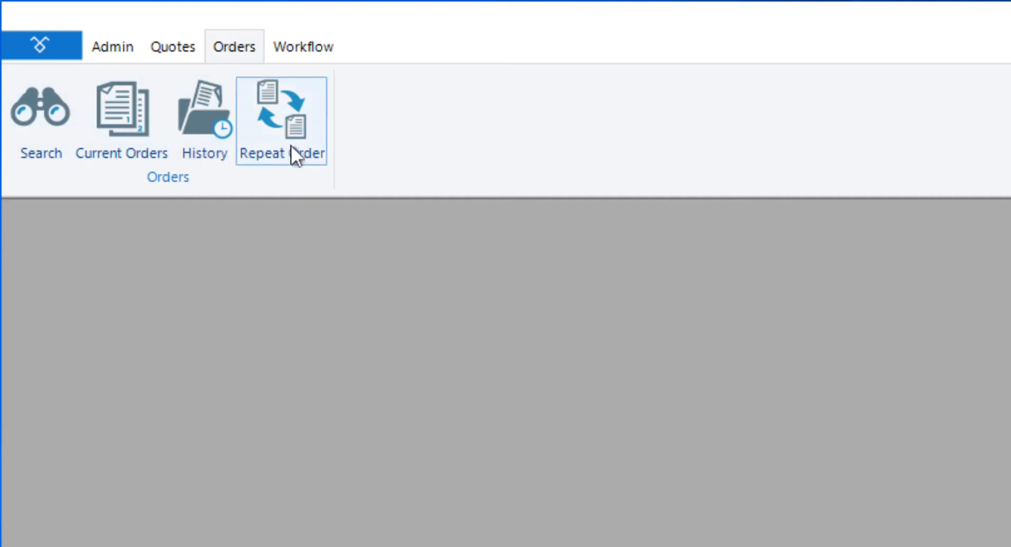
left_click(306, 52)
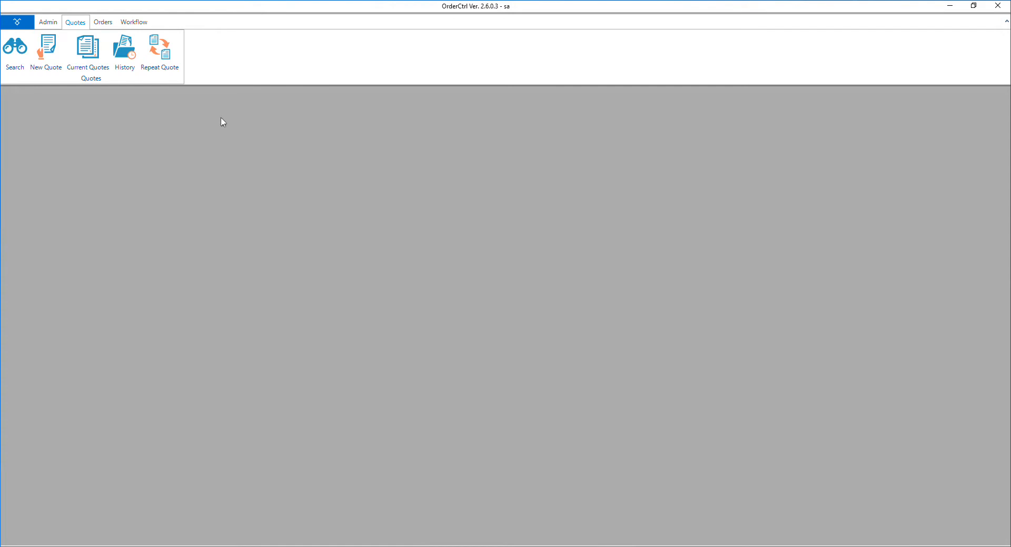
Step: Open a new quote and view the form for adding a new customer, leaving it without saving
left_click(55, 53)
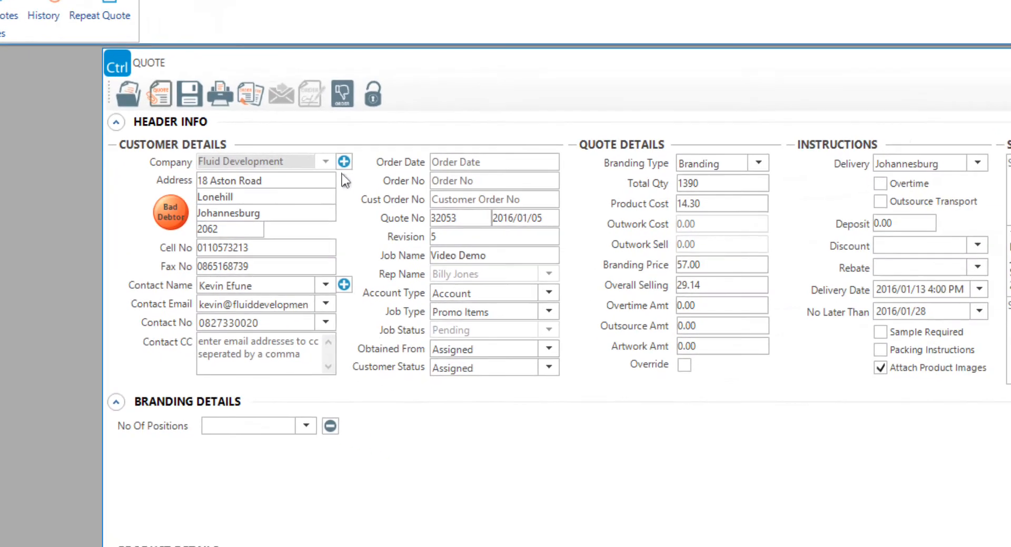
left_click(486, 148)
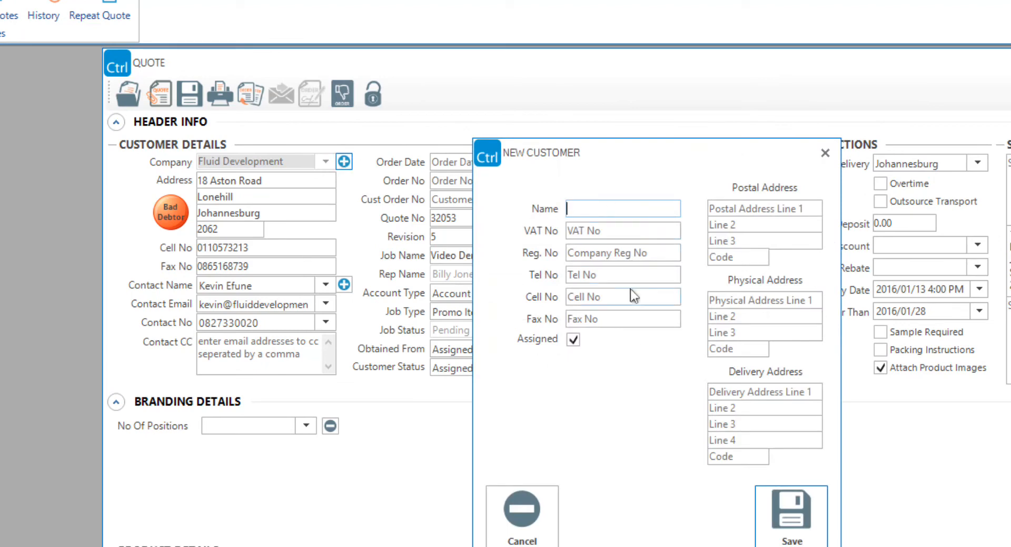
left_click(546, 511)
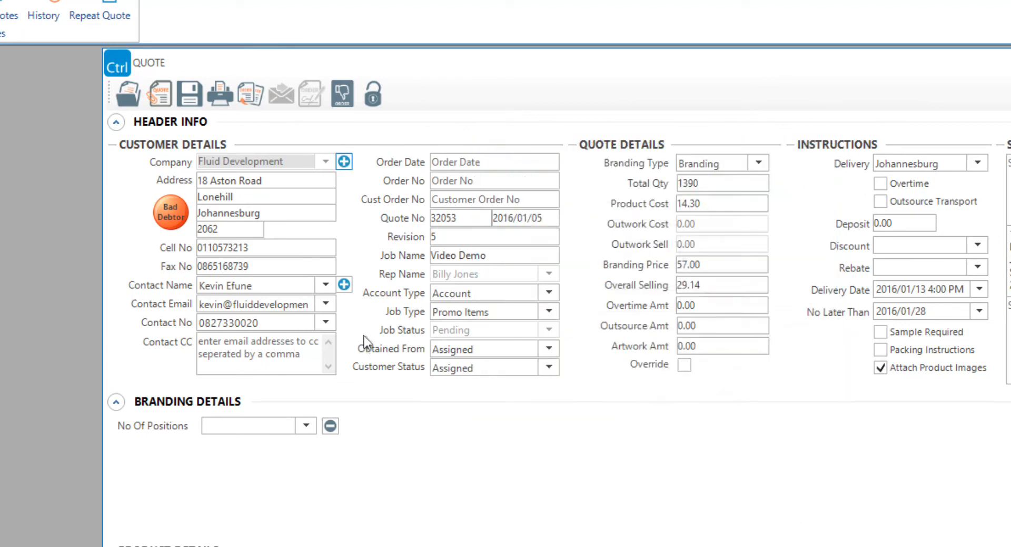
Step: Examine the category options in the quote's new customer contact form and the list of existing contact names
left_click(344, 285)
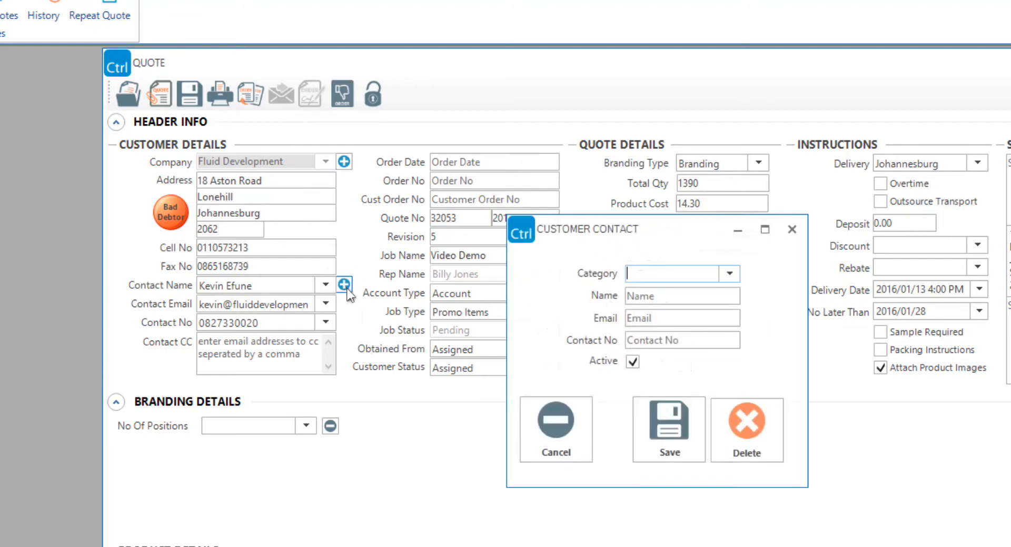
left_click(729, 274)
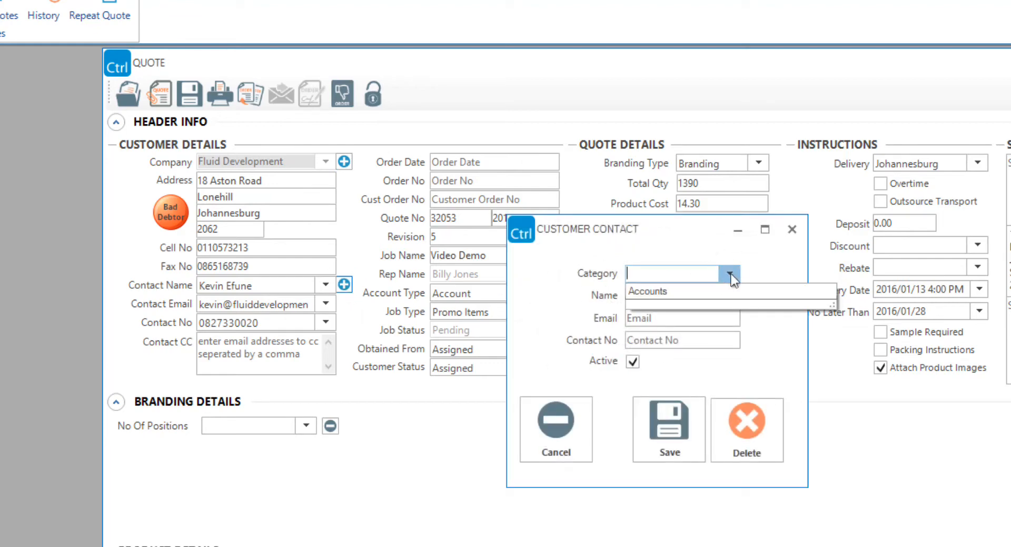
left_click(729, 274)
left_click(548, 426)
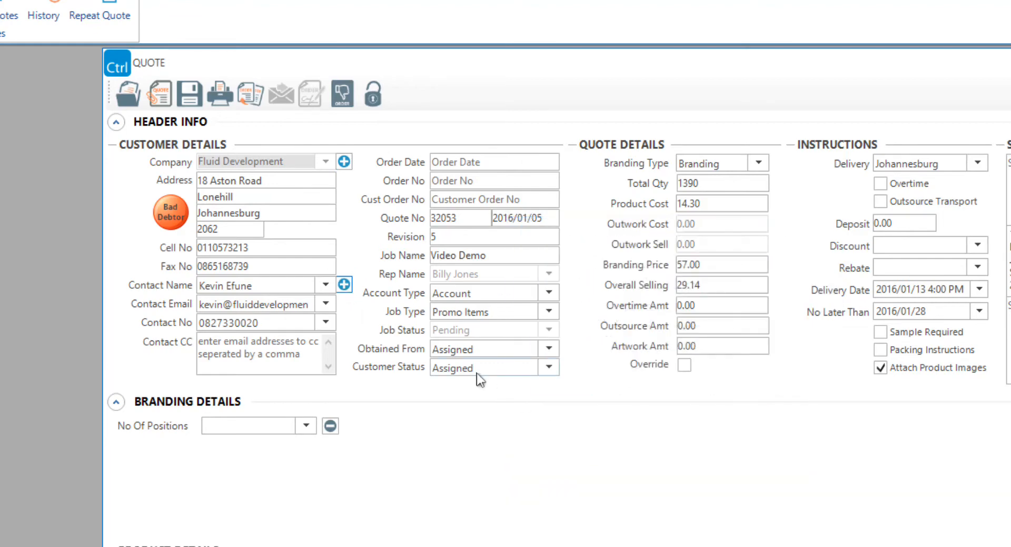
left_click(326, 285)
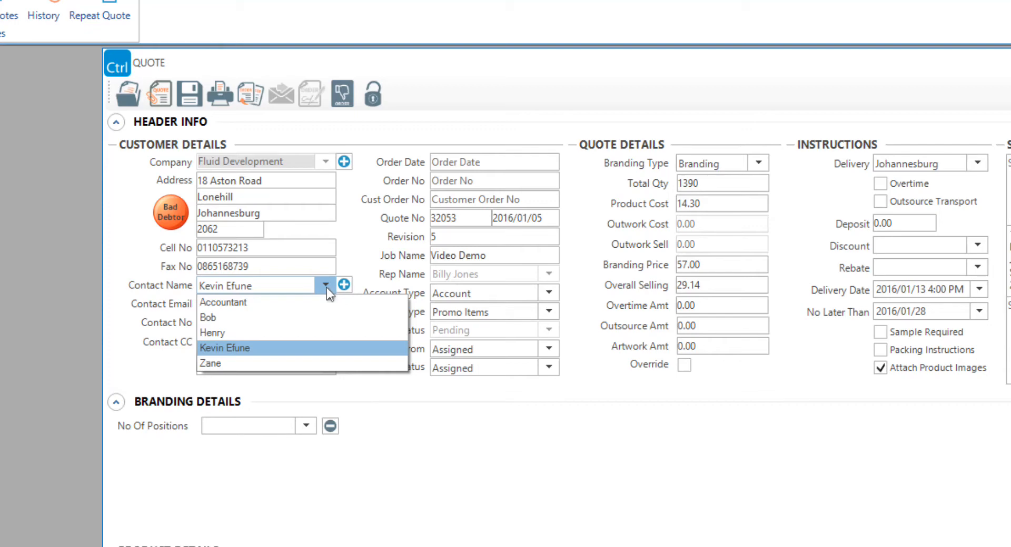
left_click(326, 285)
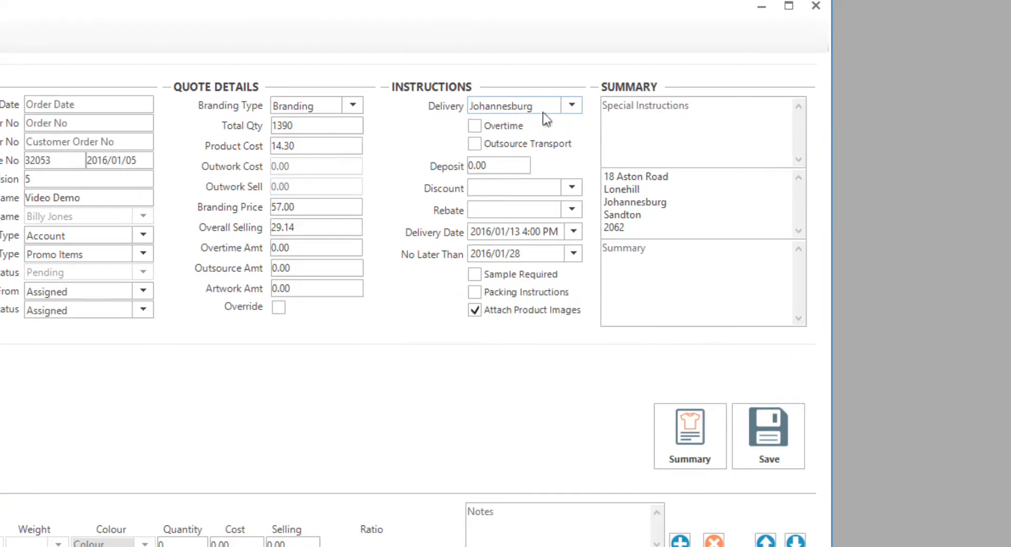
Step: Review the quote's delivery location options and the calendars for the Delivery Date and No Later Than fields
left_click(572, 105)
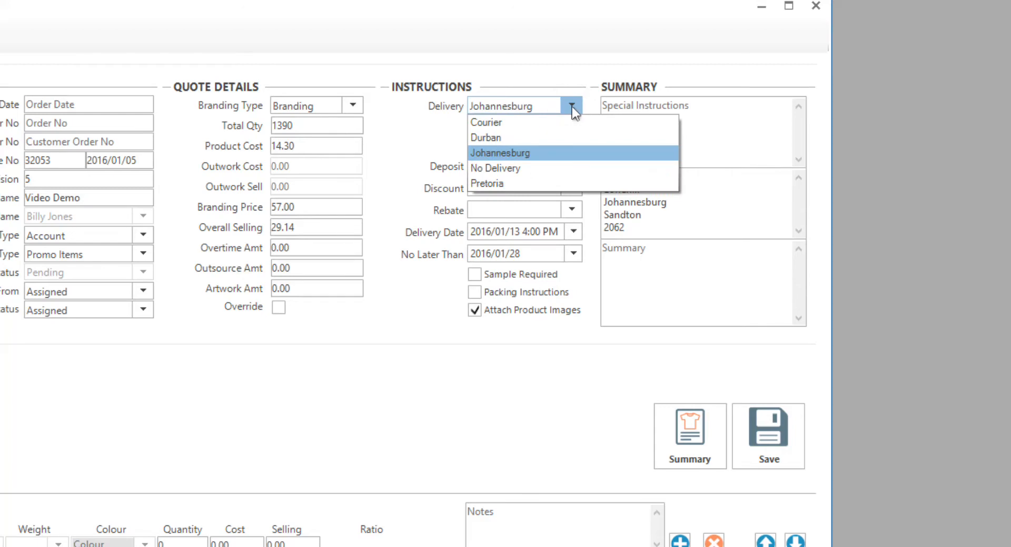
left_click(572, 106)
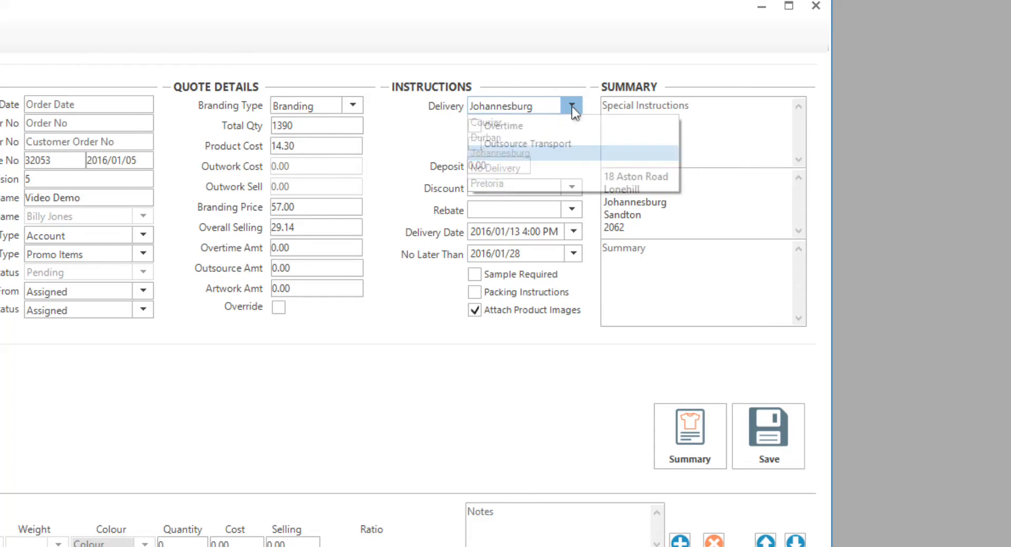
left_click(573, 231)
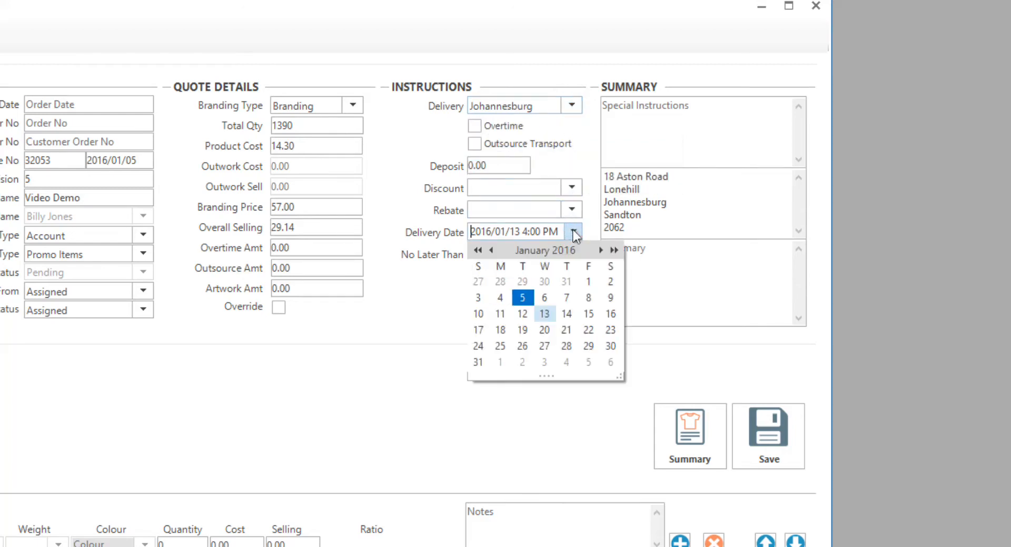
left_click(574, 232)
left_click(575, 257)
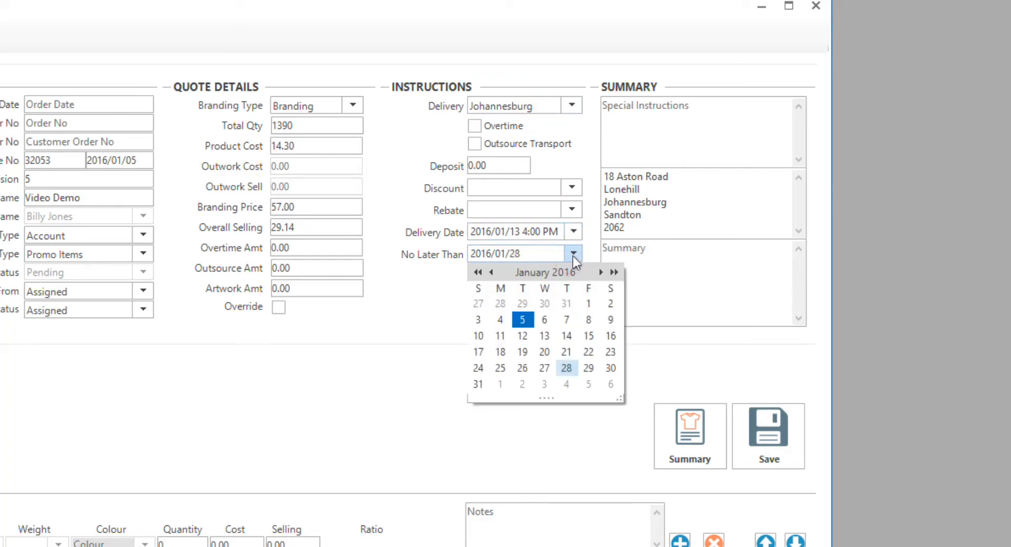
left_click(574, 255)
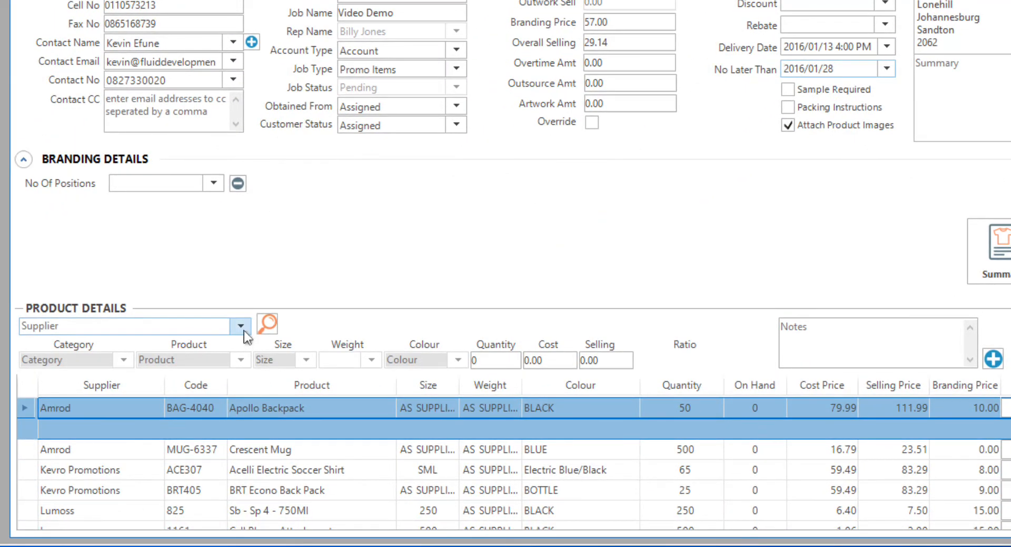
Step: Set the new product line's supplier to Amrod and its category to Backpacks
left_click(241, 327)
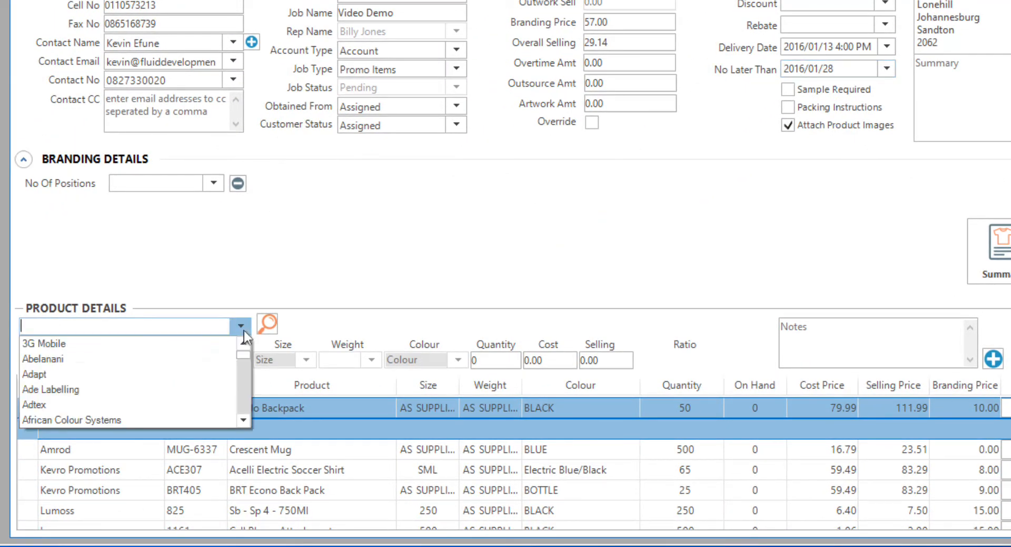
left_click(244, 332)
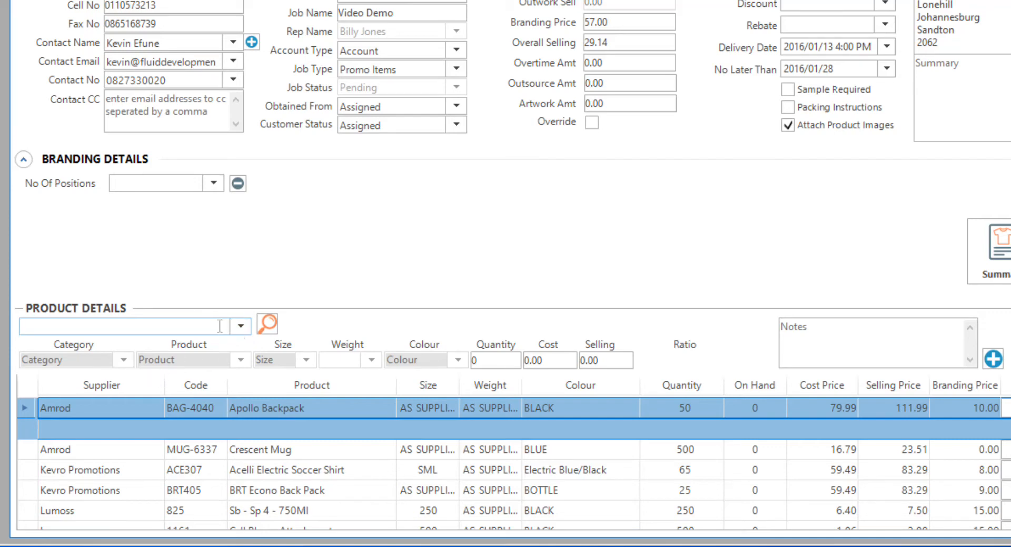
type("Amrod")
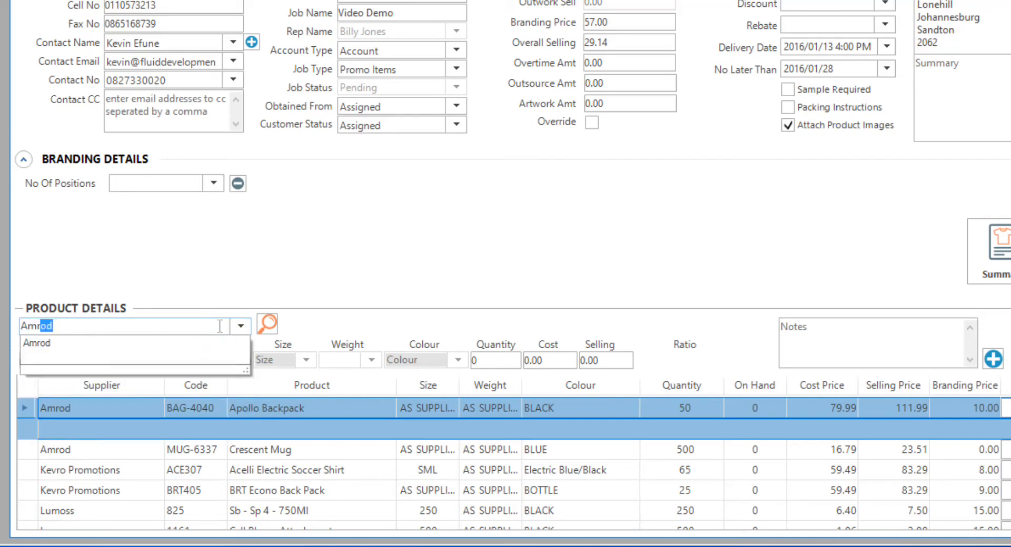
key("Return")
left_click(123, 360)
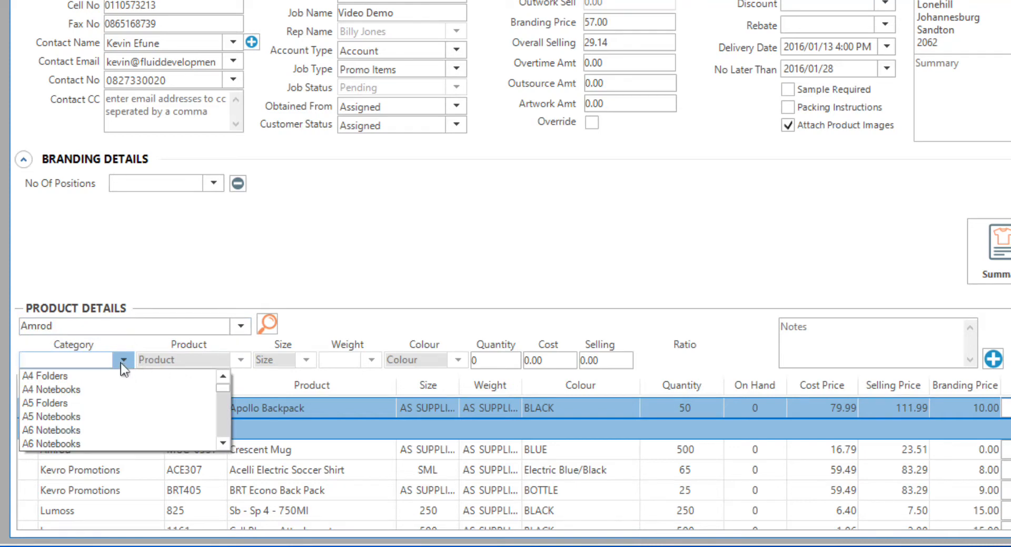
left_click(122, 363)
left_click(123, 360)
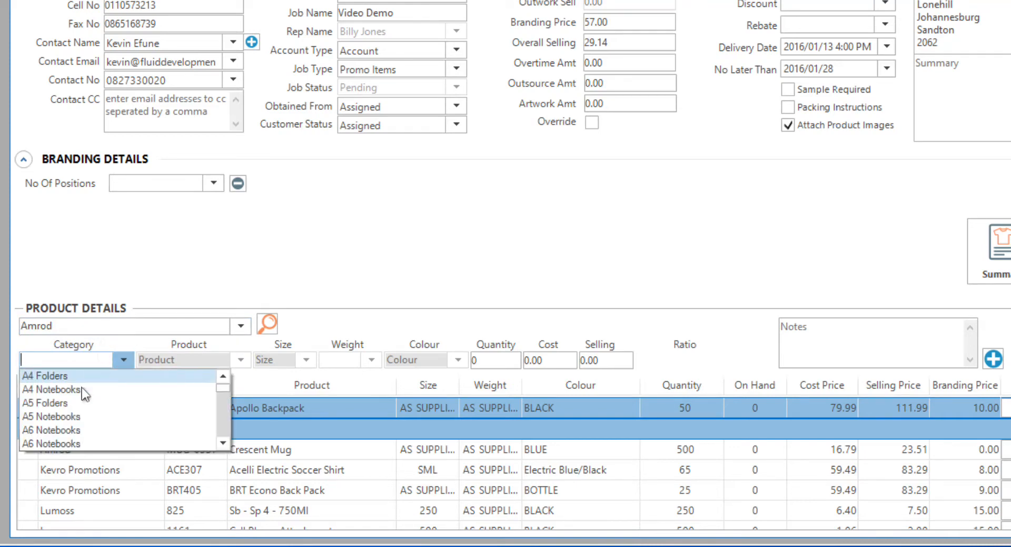
scroll(68, 408, "down", 3)
left_click(63, 399)
Step: Choose product BAG-4005 BRANSON TABLET BACKPACK with size and weight AS SUPPLIED and colour GREY
left_click(240, 360)
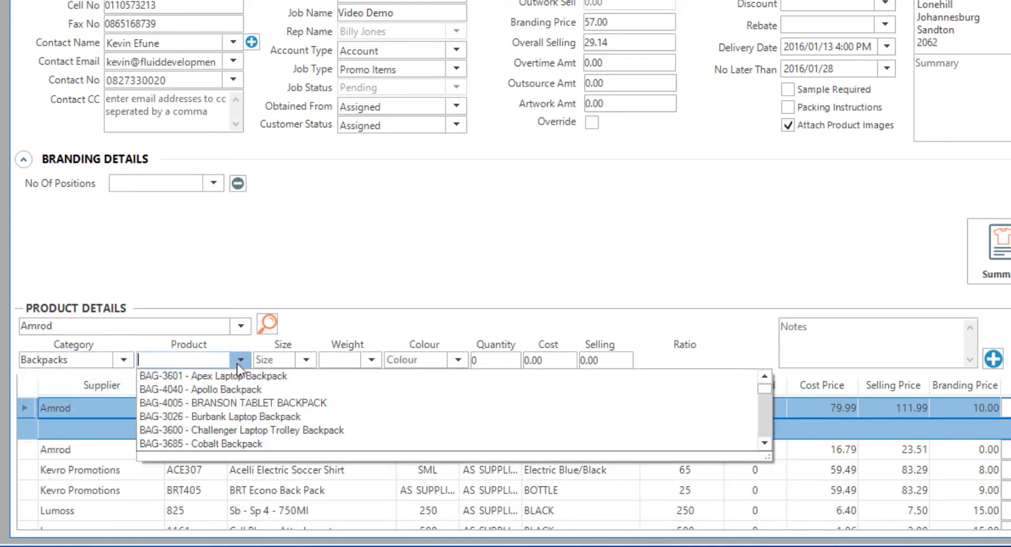
left_click(210, 403)
left_click(308, 361)
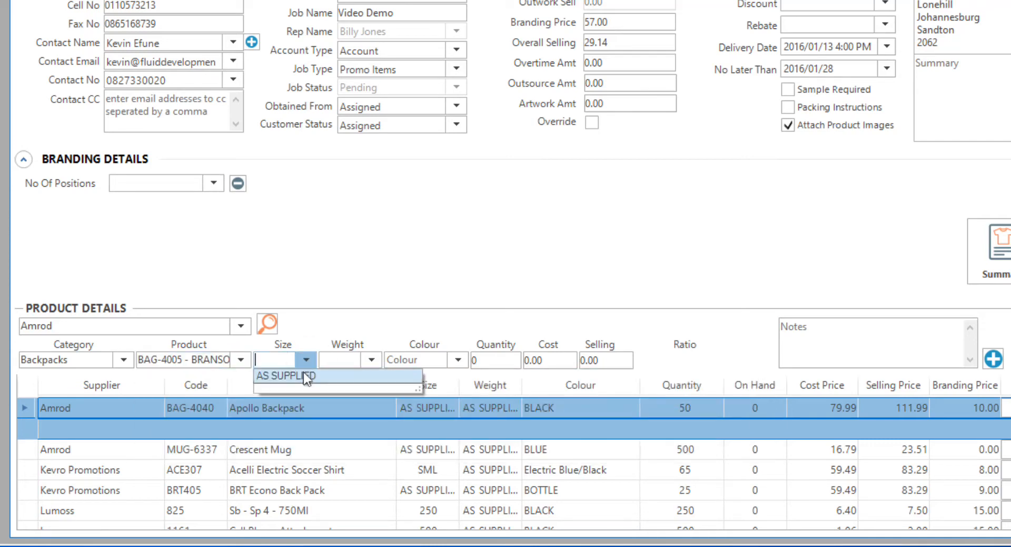
left_click(306, 376)
left_click(371, 360)
left_click(340, 375)
left_click(457, 360)
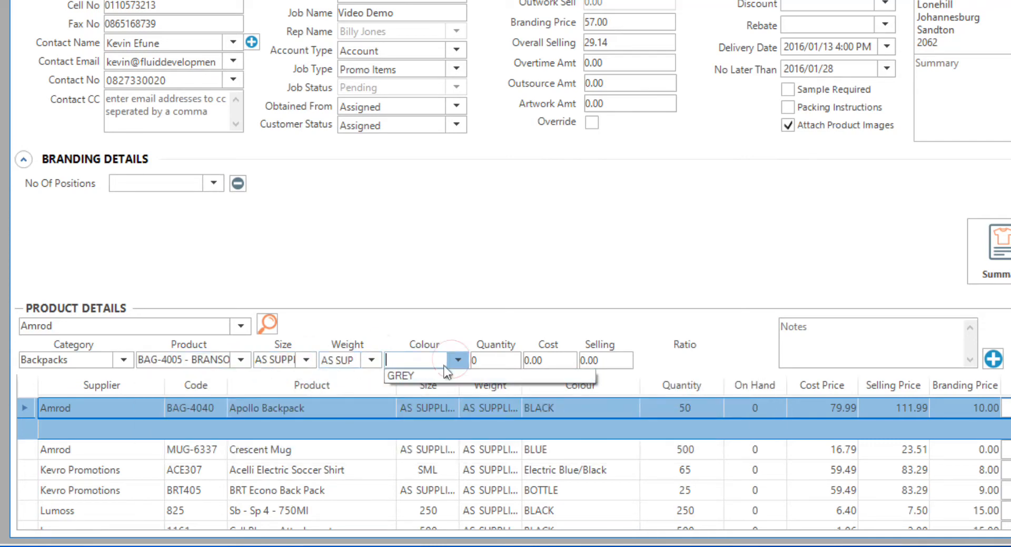
left_click(435, 377)
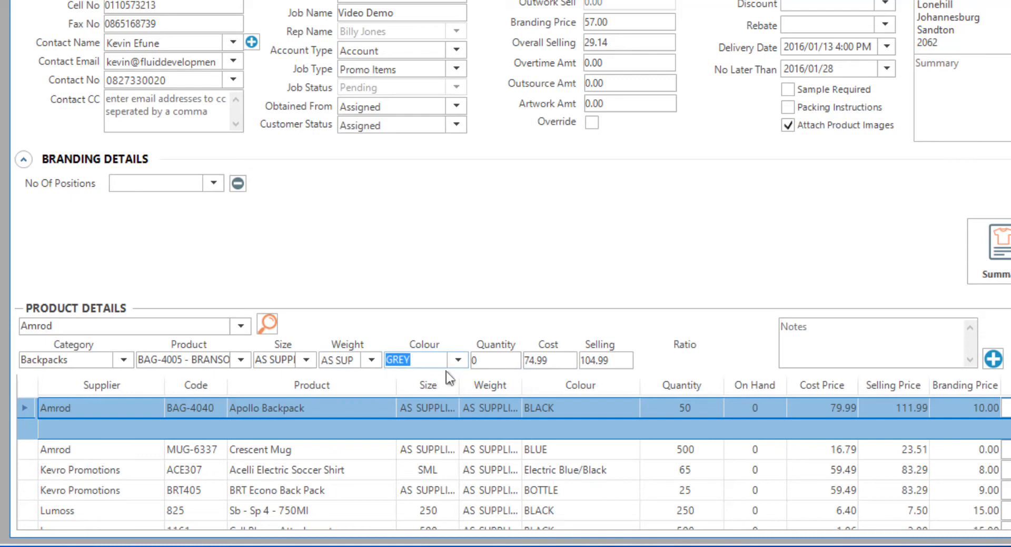
Step: Set the tablet backpack's quantity to 500 and add the product line to the quote
left_click(491, 363)
type("500")
left_click(557, 362)
left_click(626, 362)
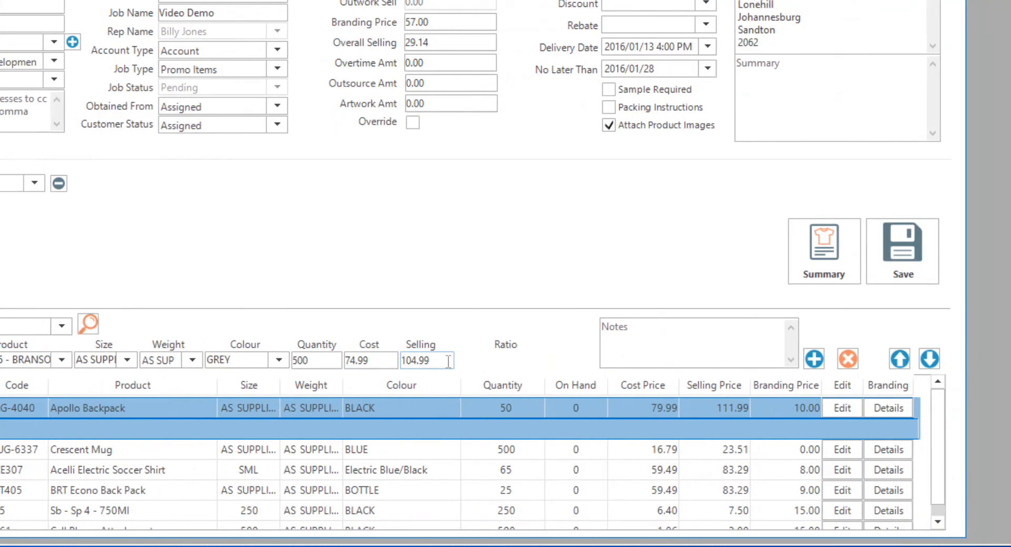
left_click(622, 342)
left_click(814, 359)
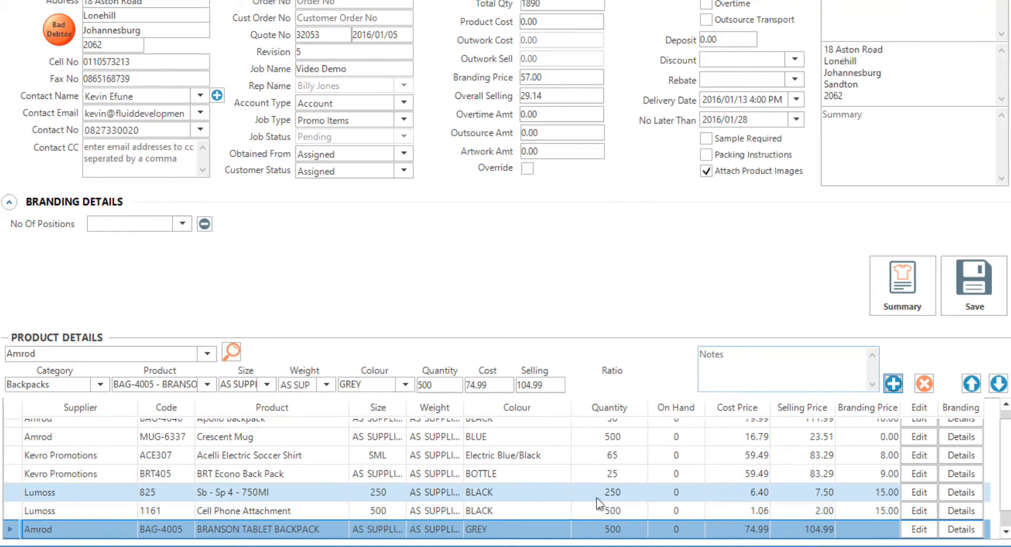
Step: Look through the Apollo Backpack, Crescent Mug and Acelli Electric Soccer Shirt lines in the quote's product list
scroll(598, 500, "up", 1)
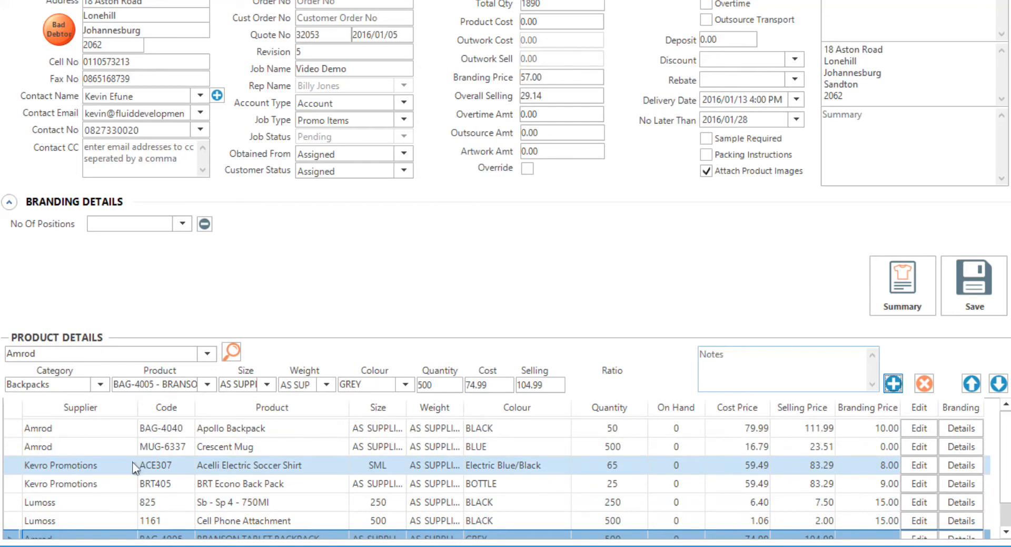
left_click(63, 432)
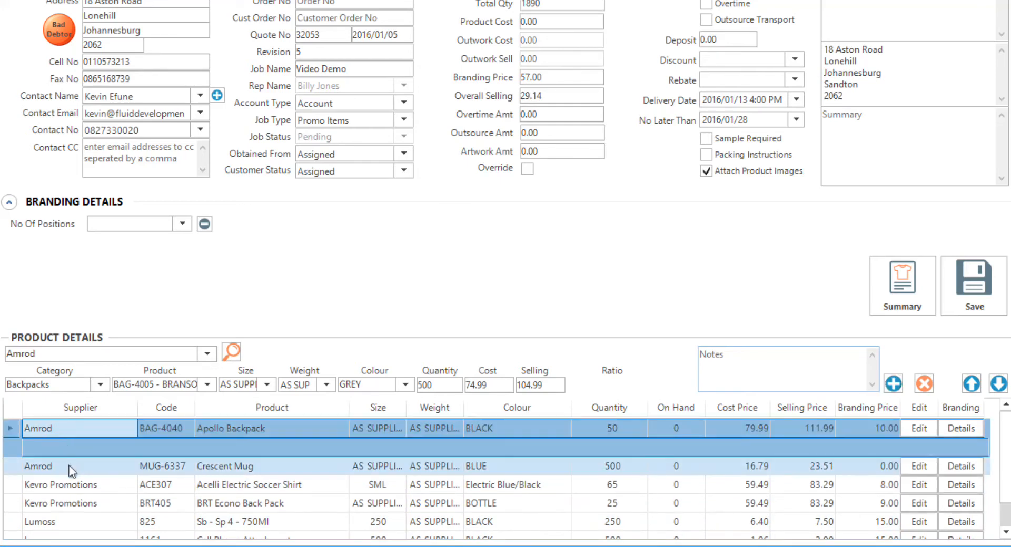
left_click(70, 466)
left_click(76, 485)
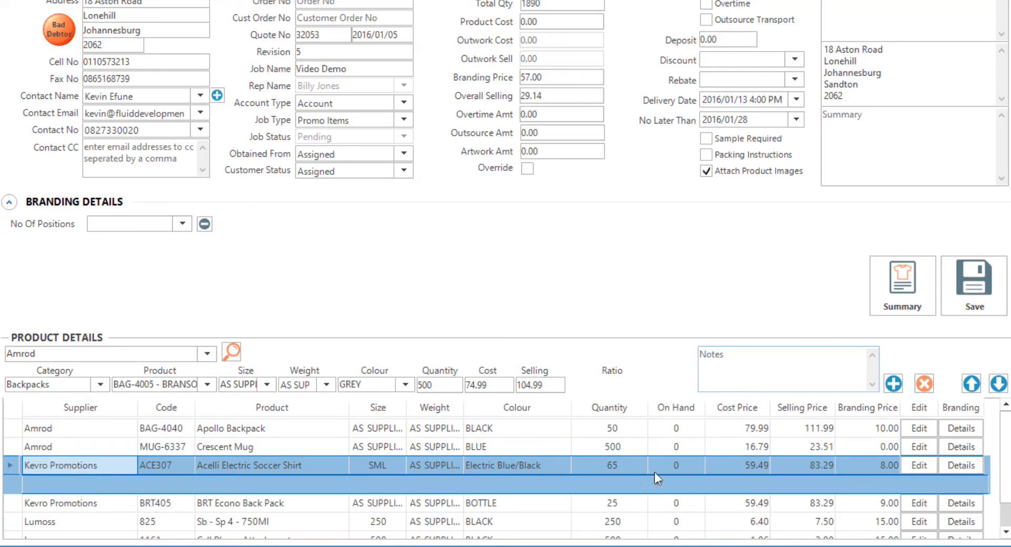
Step: Open the Apollo Backpack's branding details and examine the choices for position count, colour count, placement, branding method and supplier
left_click(955, 428)
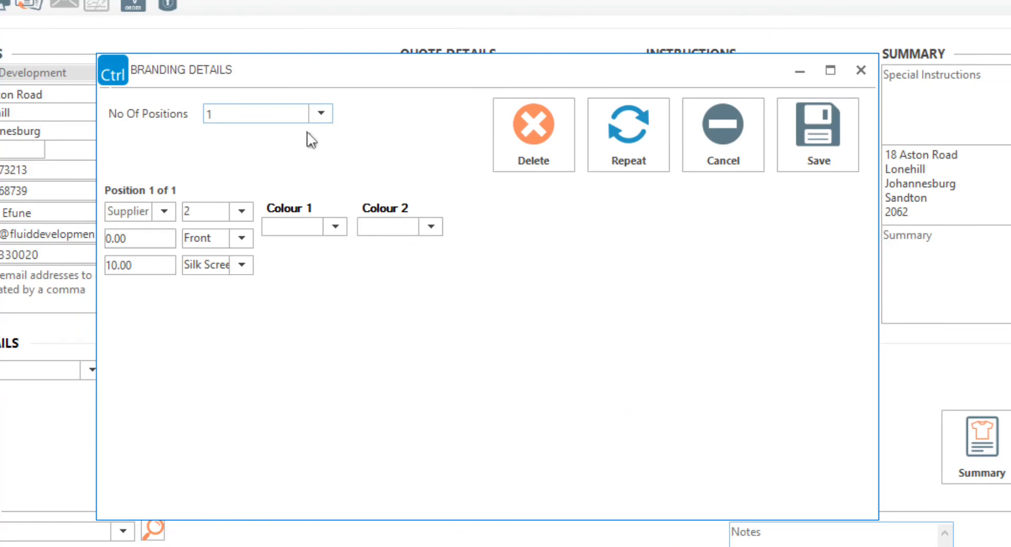
left_click(321, 113)
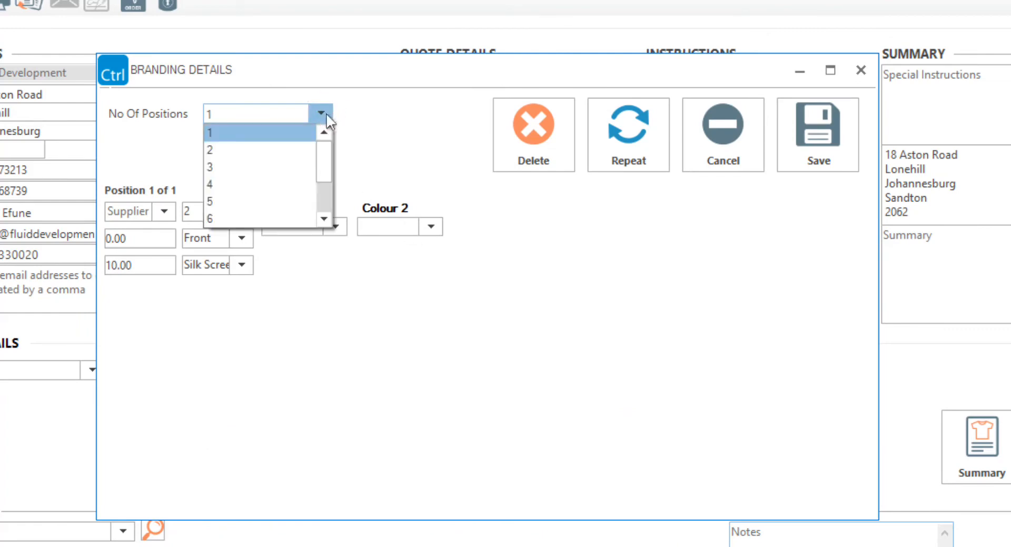
left_click(253, 208)
left_click(242, 212)
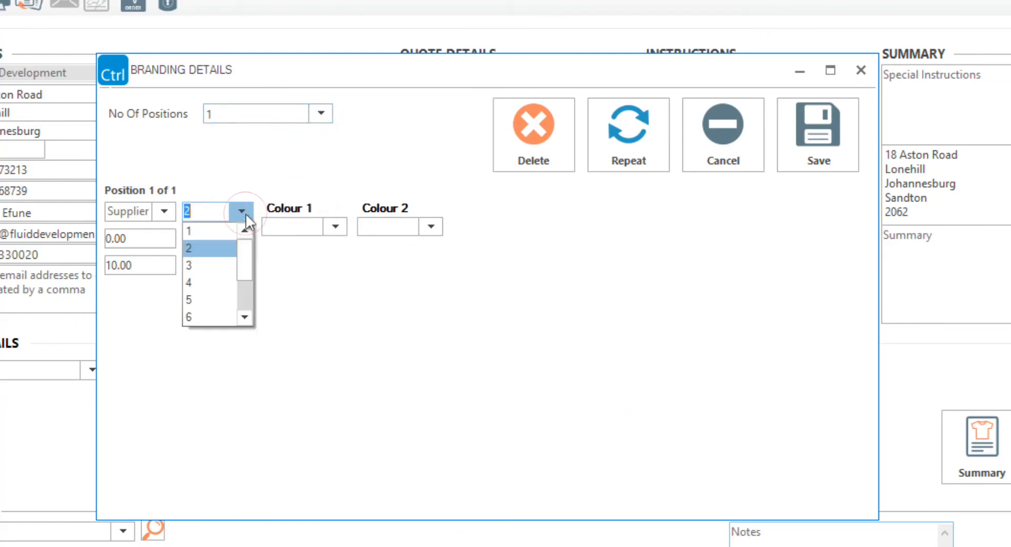
left_click(245, 213)
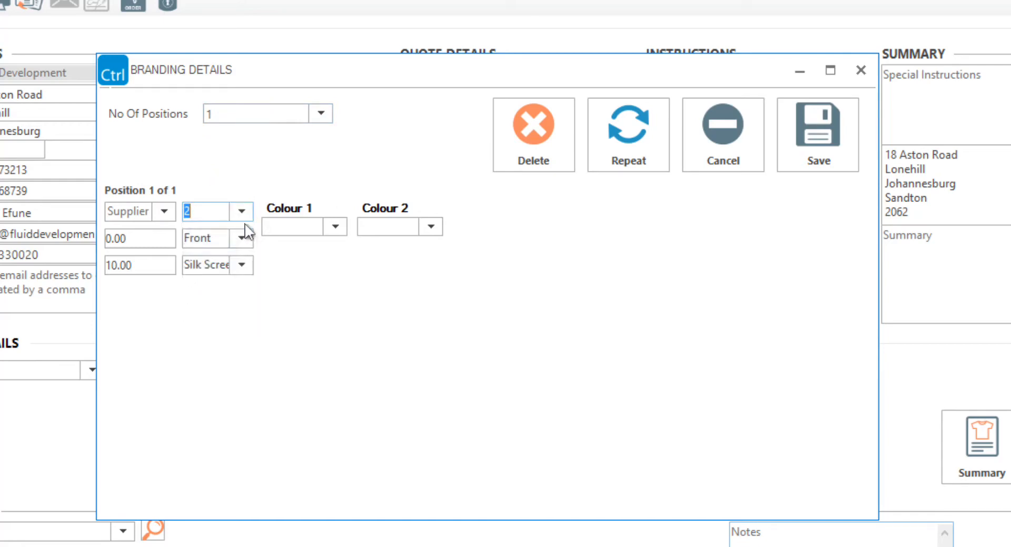
left_click(243, 235)
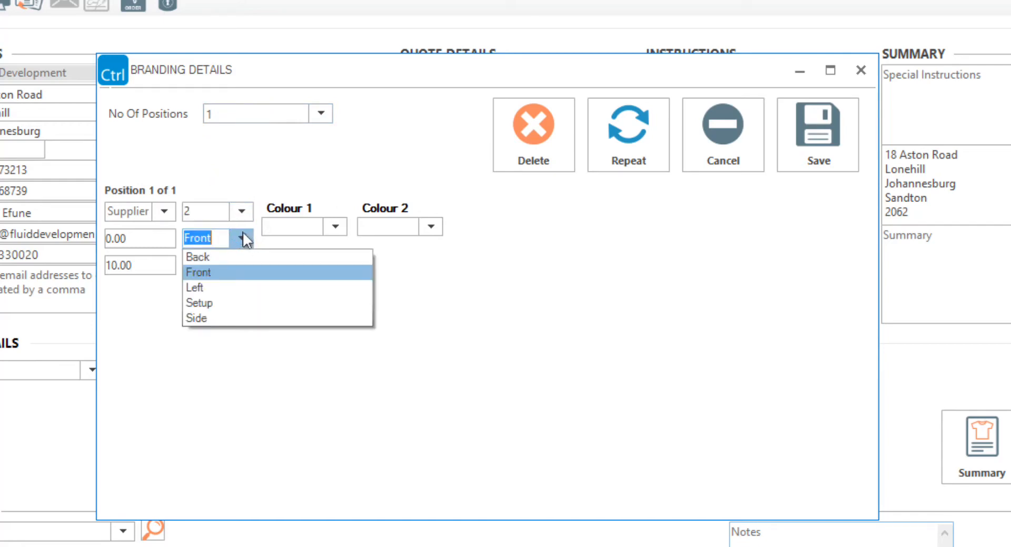
left_click(243, 235)
left_click(242, 265)
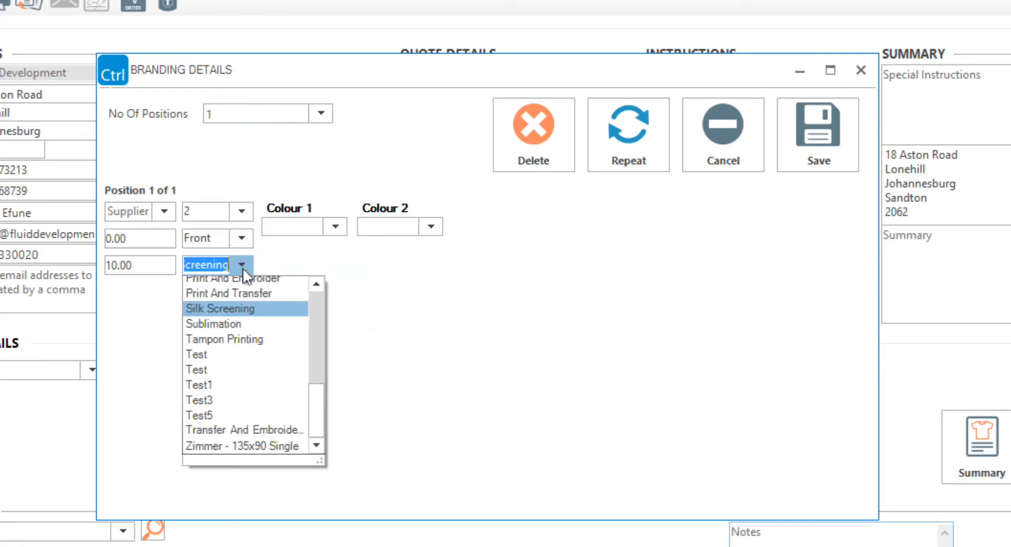
left_click(242, 266)
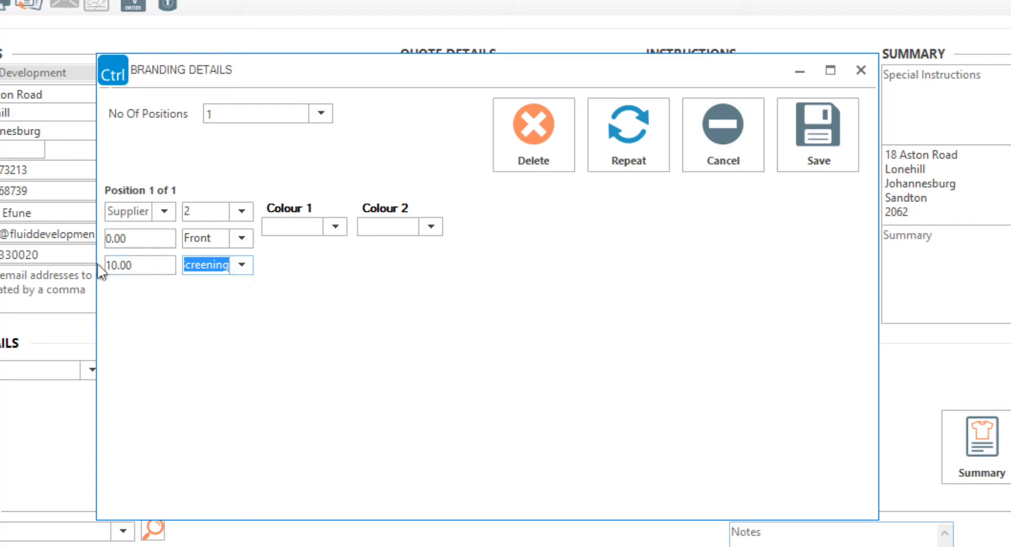
left_click(164, 211)
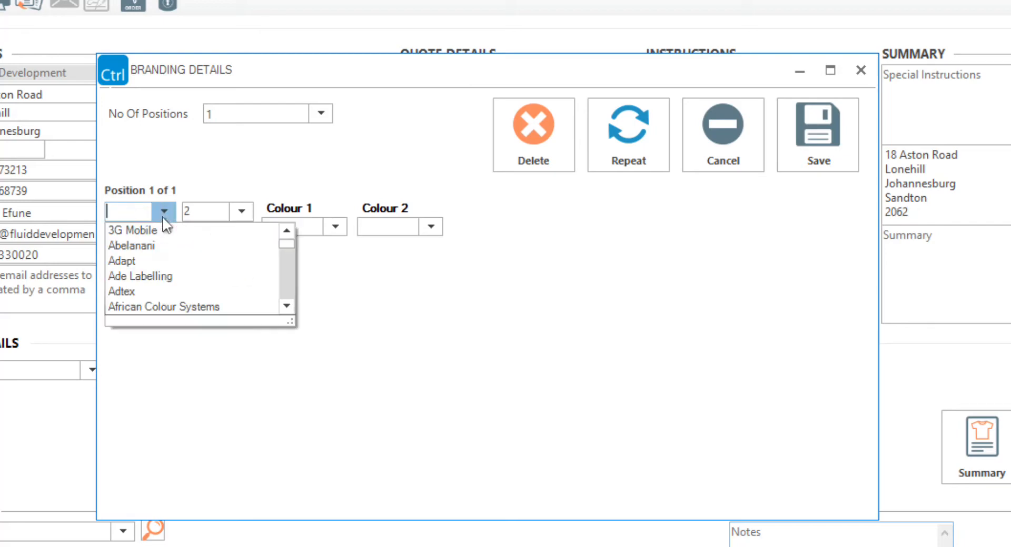
left_click(163, 217)
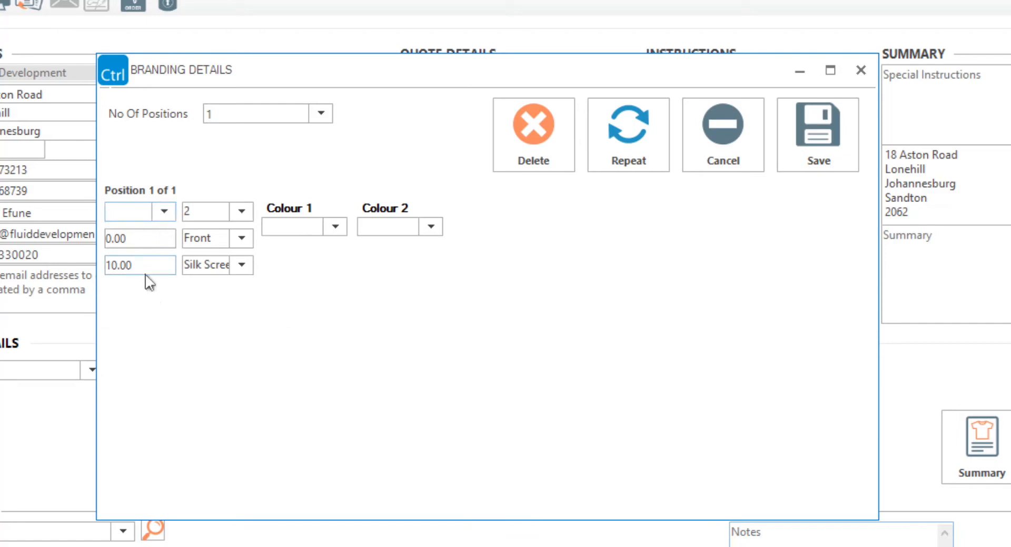
Step: Browse the Pantone choices for Colour 1 and save the Apollo Backpack's branding details
left_click(337, 230)
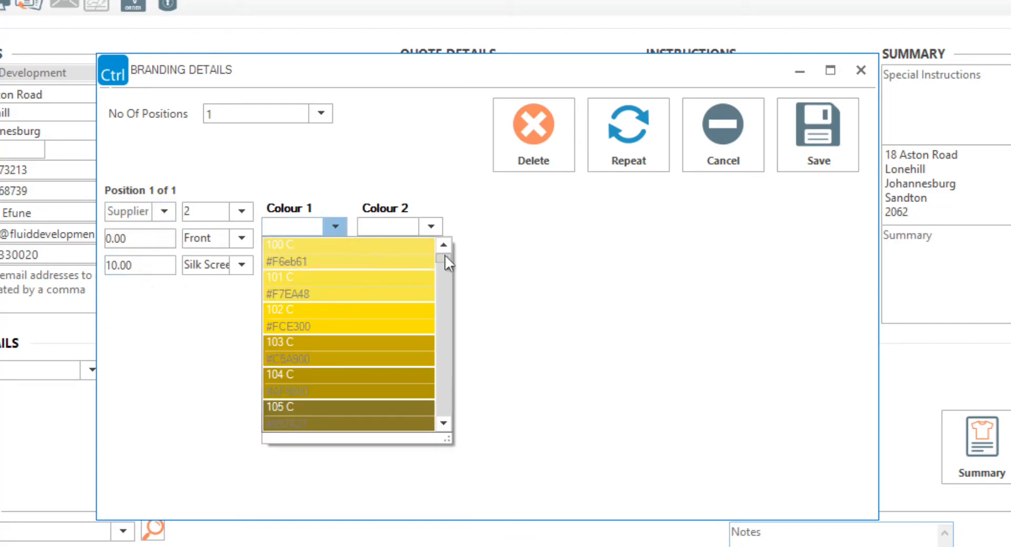
left_click_drag(445, 254, 445, 287)
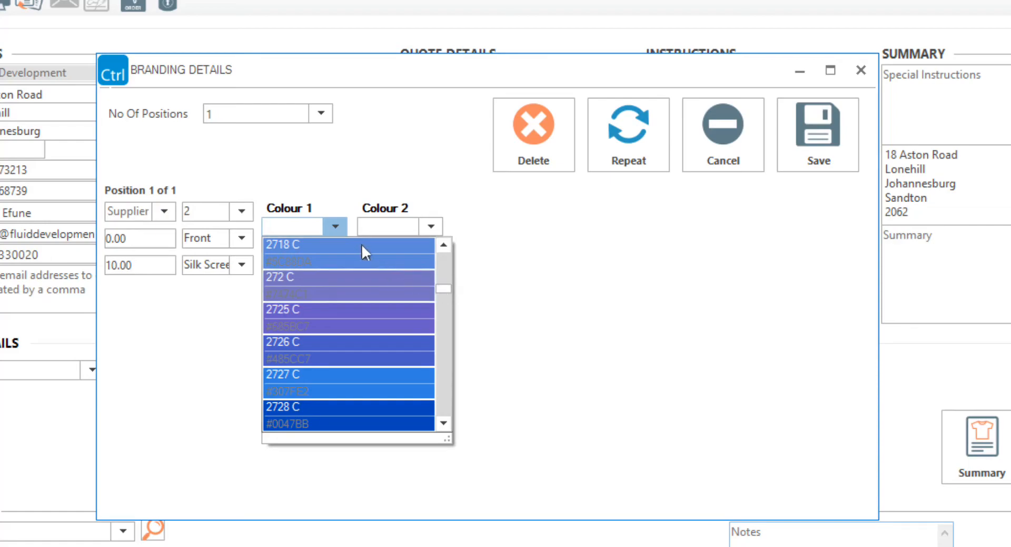
left_click(336, 227)
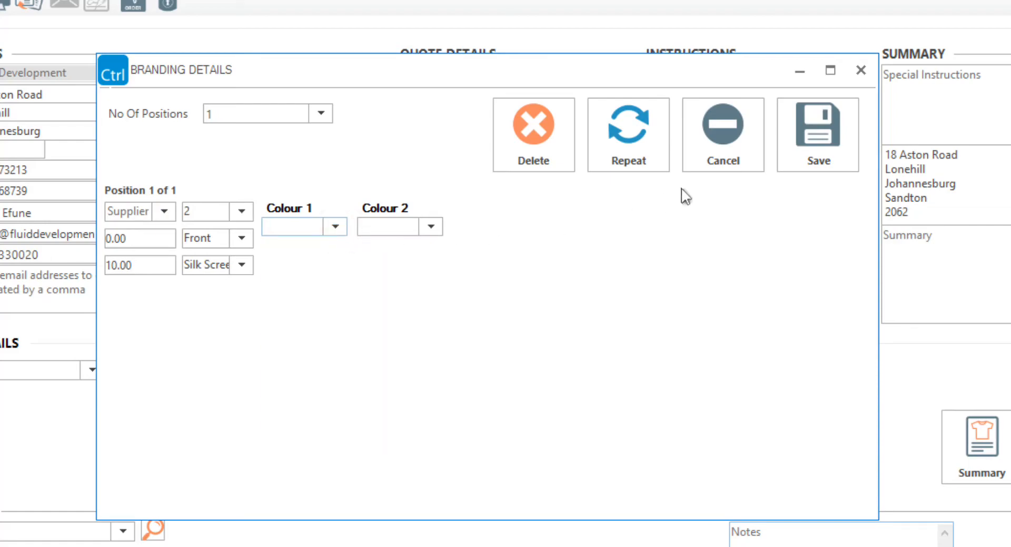
left_click(832, 139)
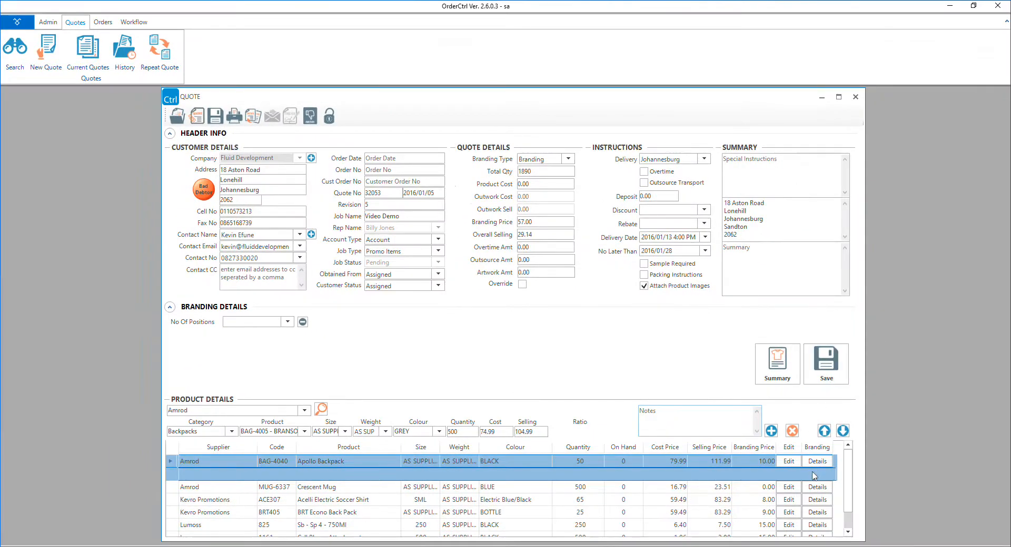
Step: Repeat the previous branding for the Crescent Mug, set its branding position to Left, and save the branding details
left_click(816, 487)
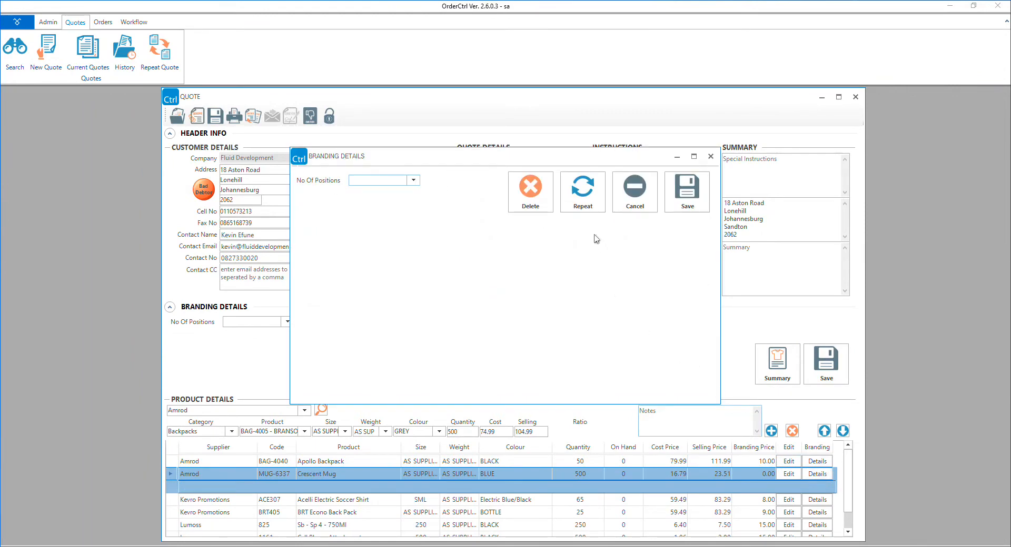
left_click(589, 205)
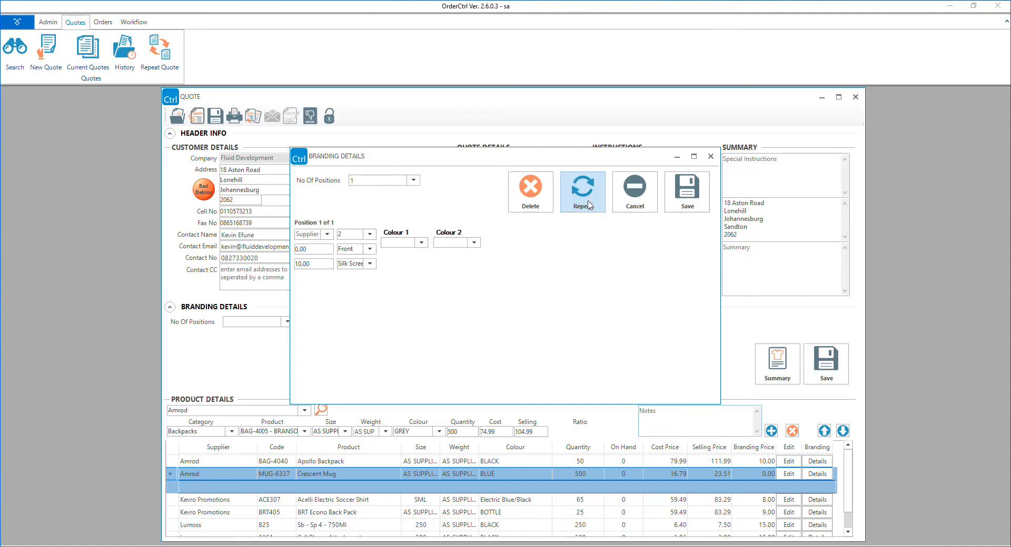
left_click(369, 249)
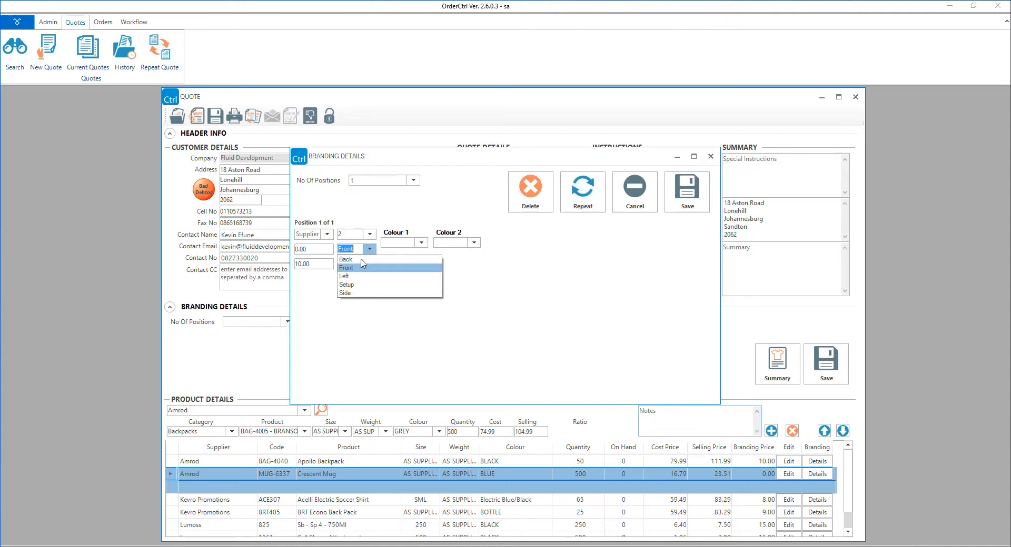
left_click(354, 274)
left_click(680, 202)
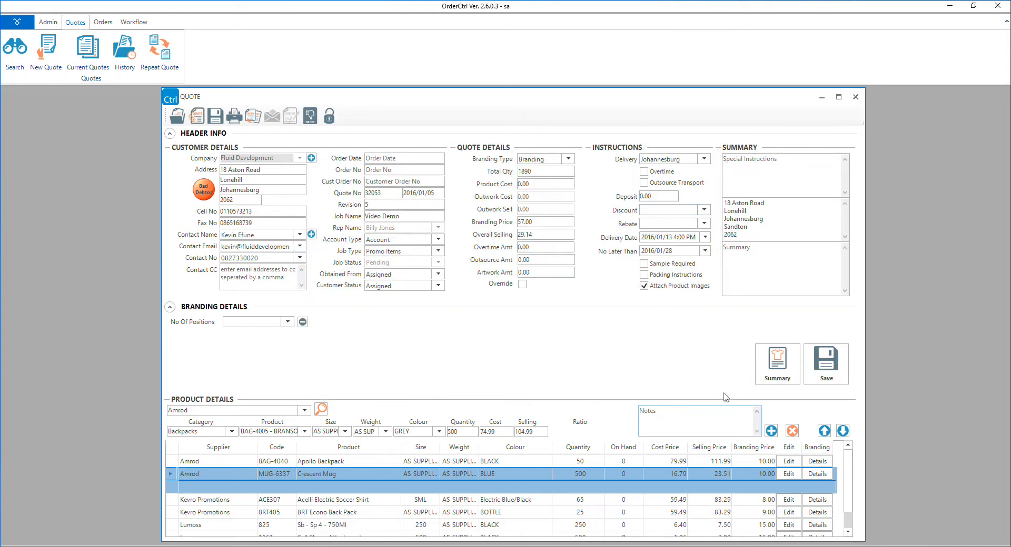
Step: Save the quote, read through the generated quote PDF, and close it without sending the quote
left_click(815, 375)
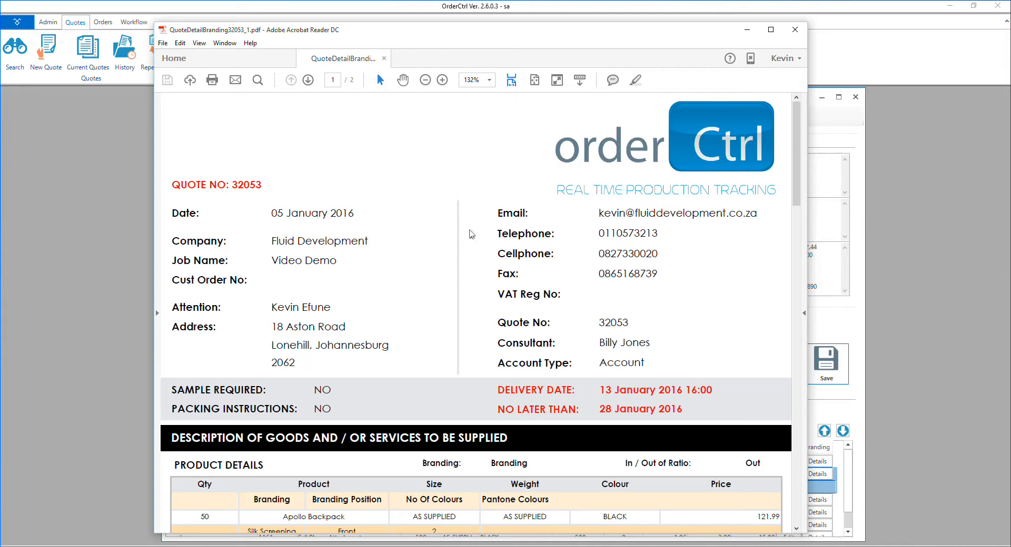
scroll(470, 234, "down", 5)
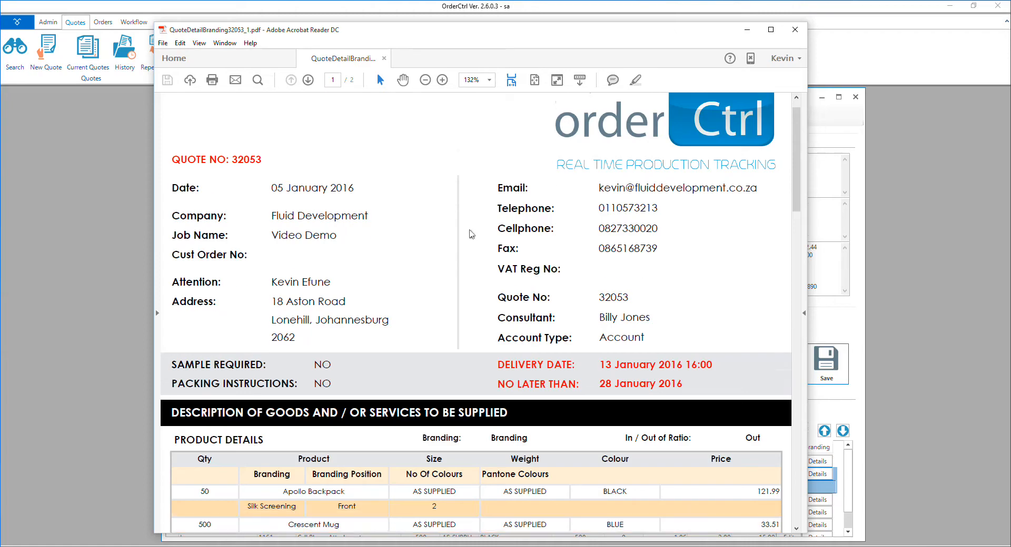
scroll(470, 237, "down", 9)
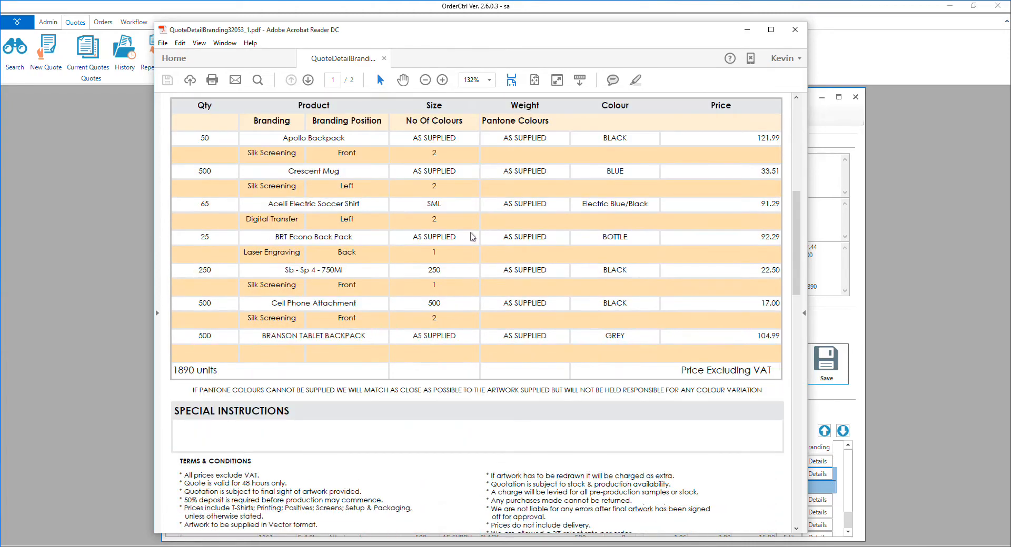
scroll(470, 233, "down", 1)
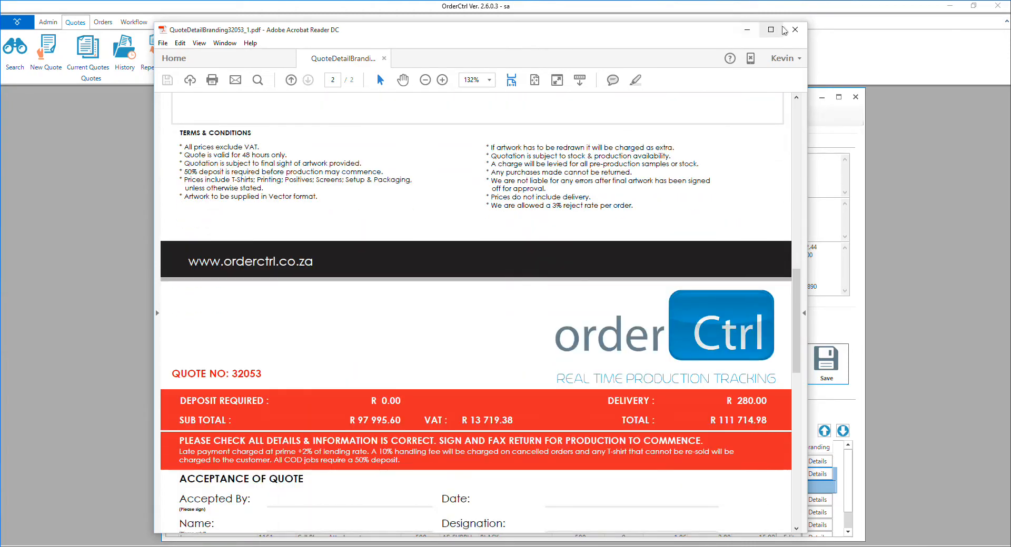
left_click(795, 29)
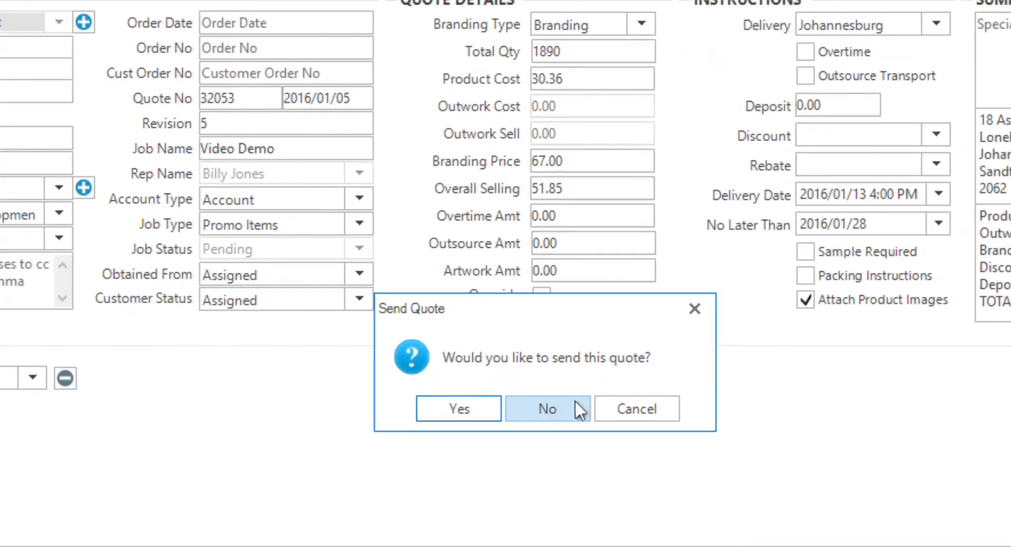
left_click(551, 410)
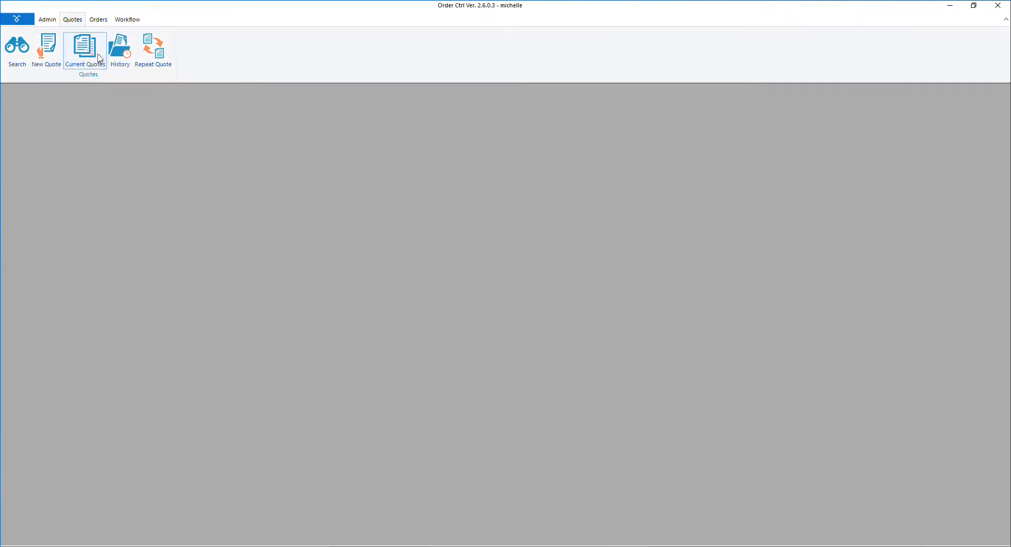
Step: Open the current quotes list, filter it by the job name "vide", and clear the filter again
left_click(100, 58)
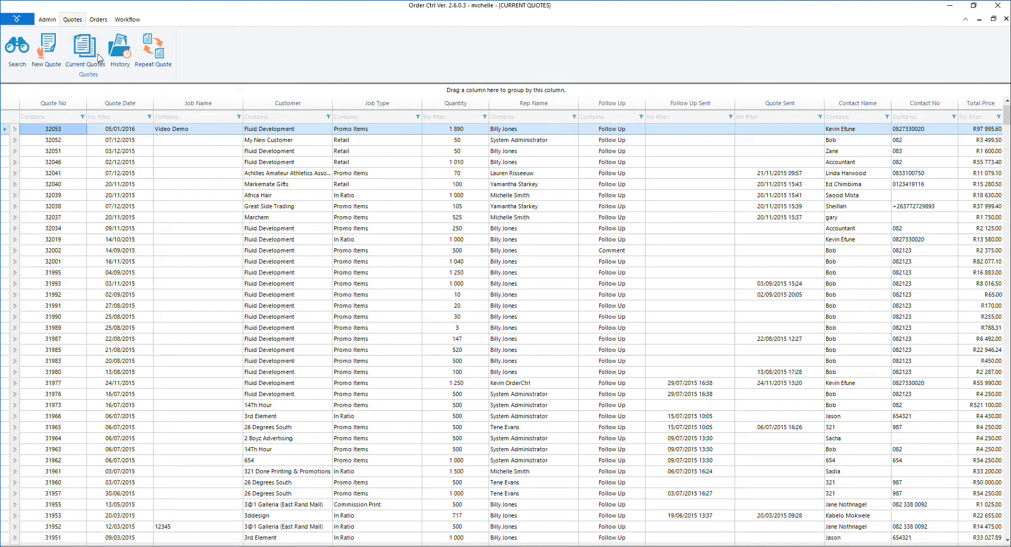
left_click(192, 118)
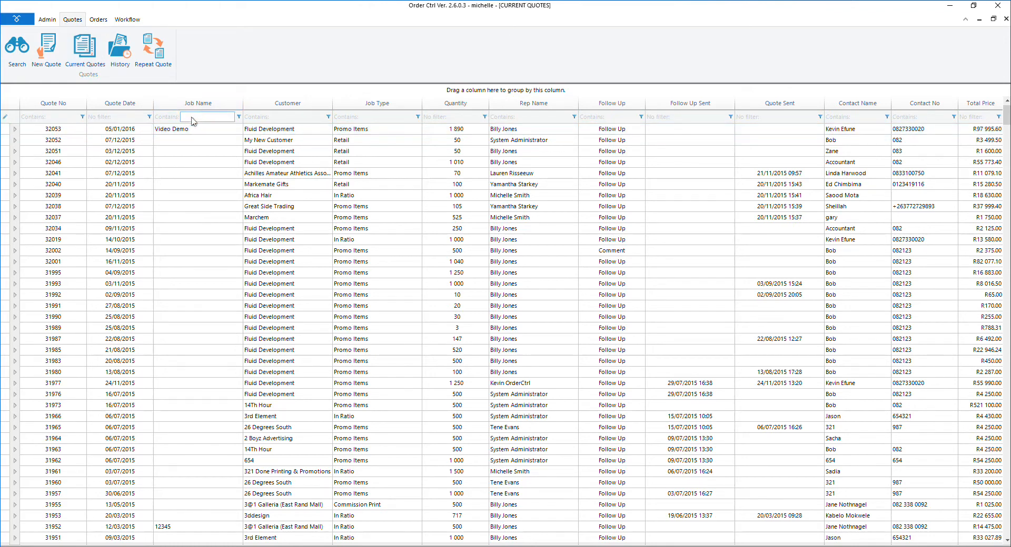
type("vide")
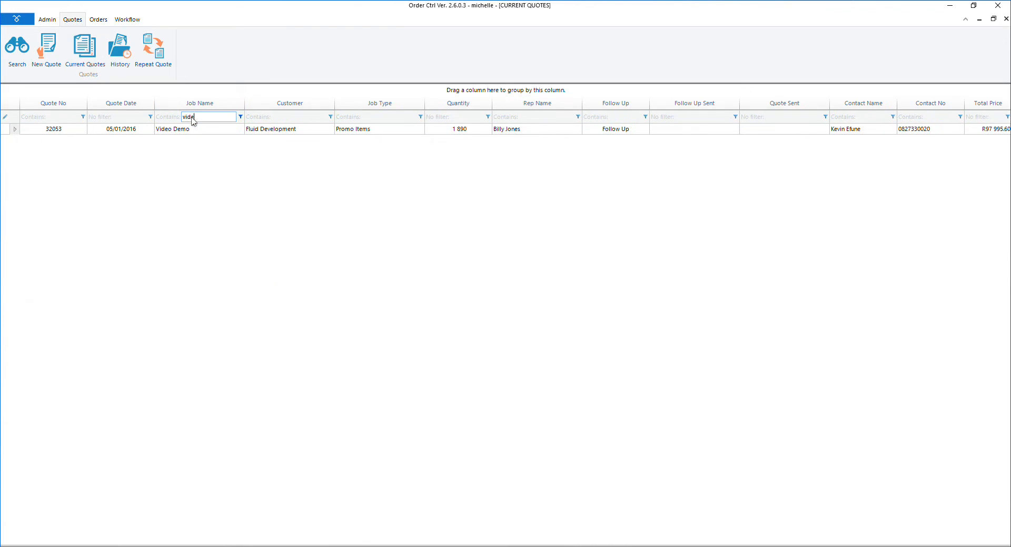
key("BackSpace")
key("BackSpace")
key("BackSpace")
key("BackSpace")
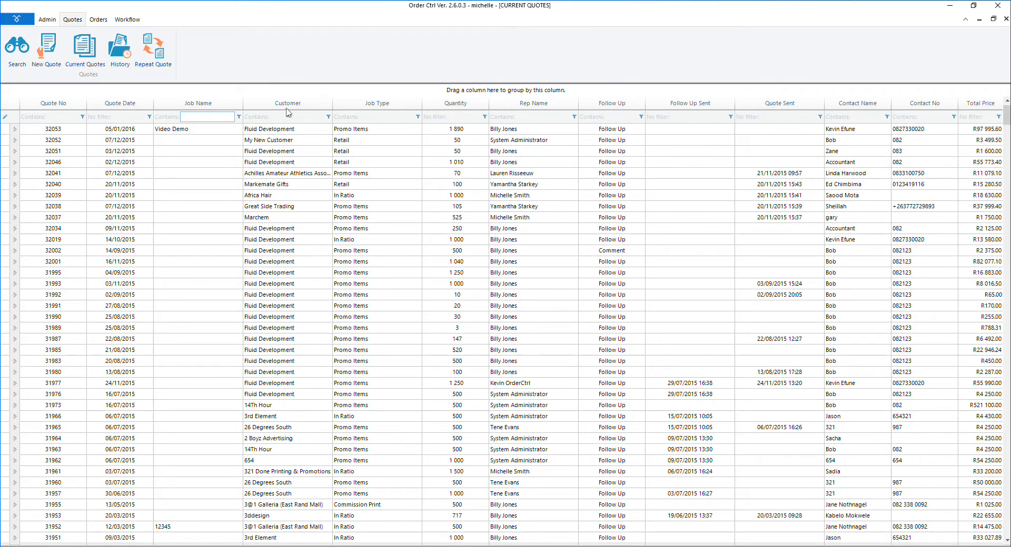
Step: Try grouping the current quotes by customer, and group them by rep name instead
left_click_drag(288, 103, 284, 95)
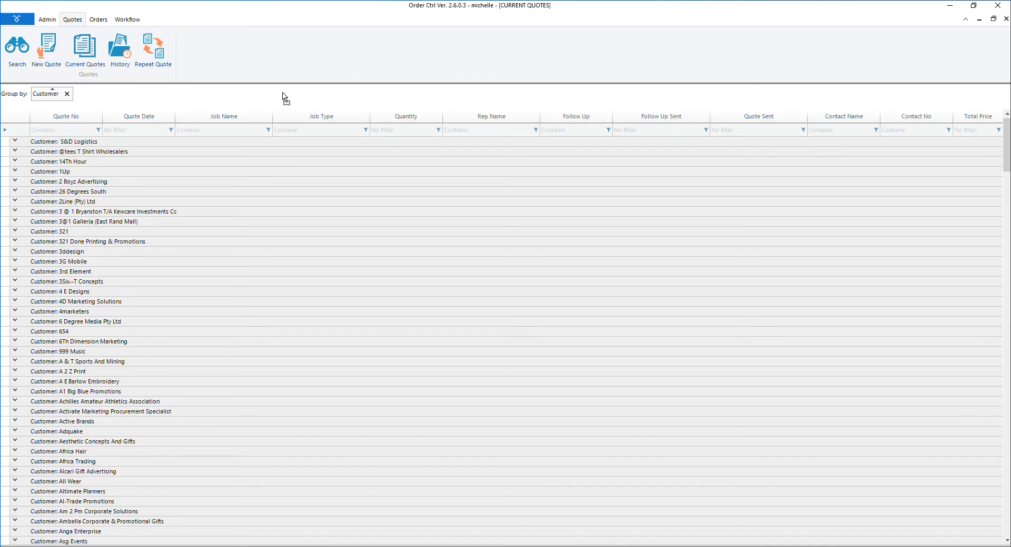
left_click(67, 94)
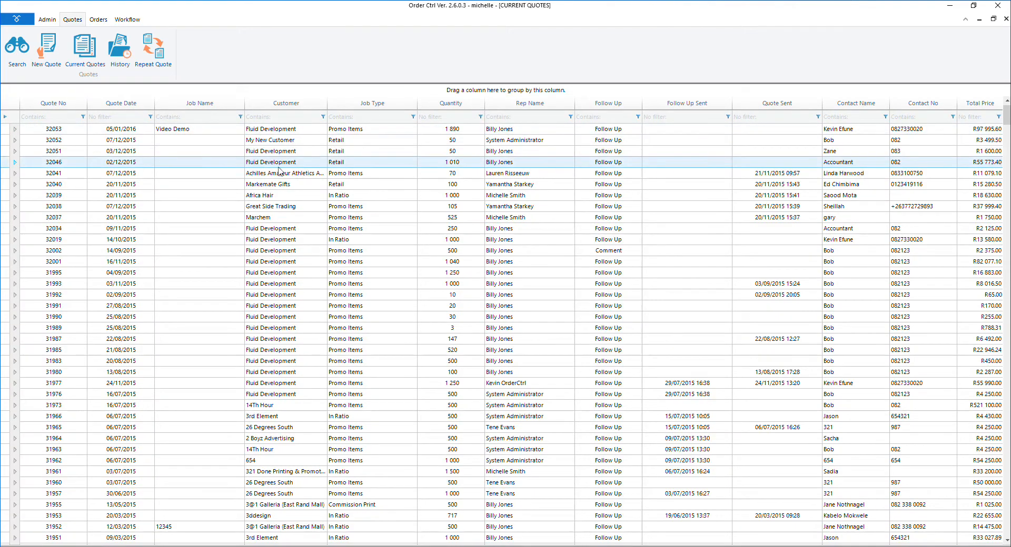
left_click_drag(527, 102, 526, 89)
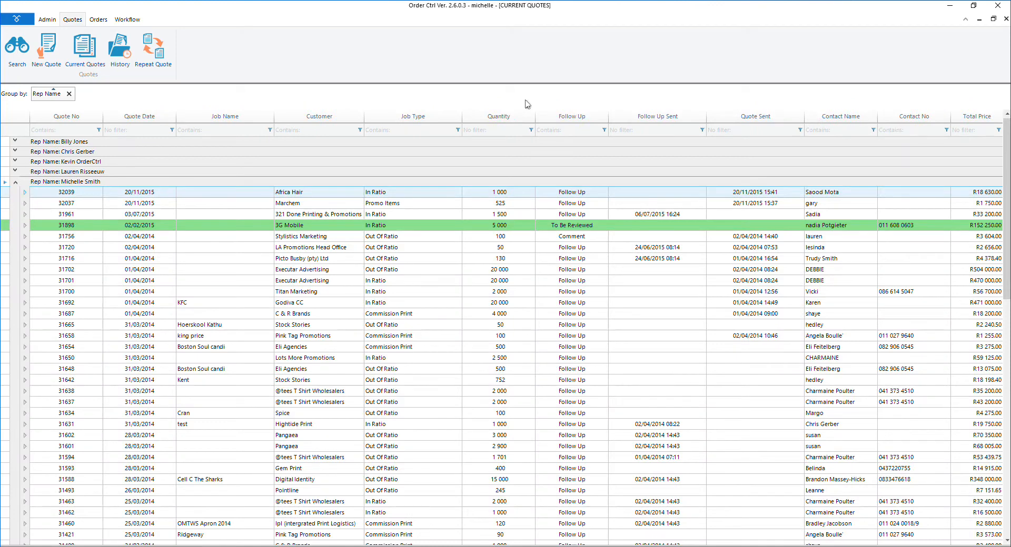
Step: Save the comment "this is a comment" on the Africa Hair quote dated 20/11/2015
right_click(168, 196)
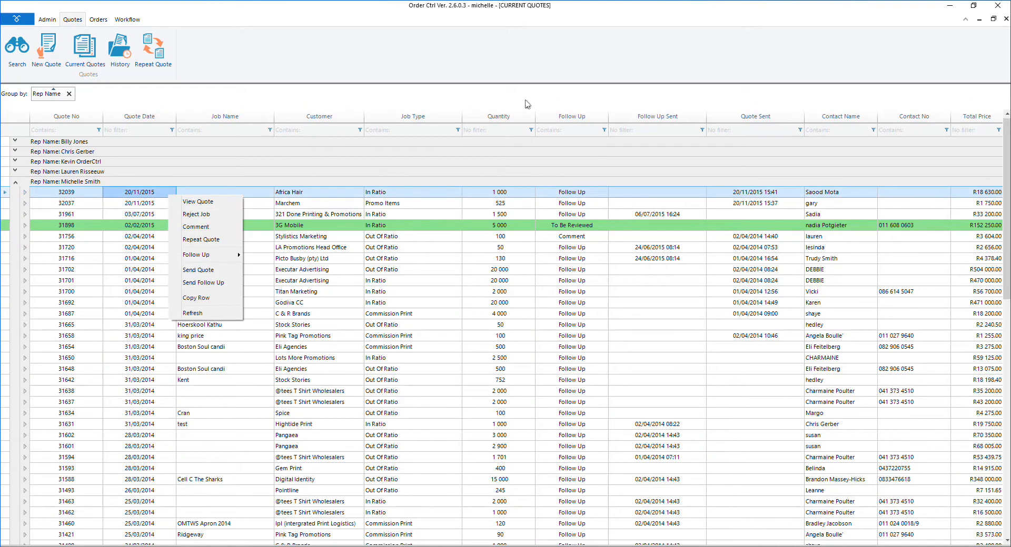
left_click(220, 226)
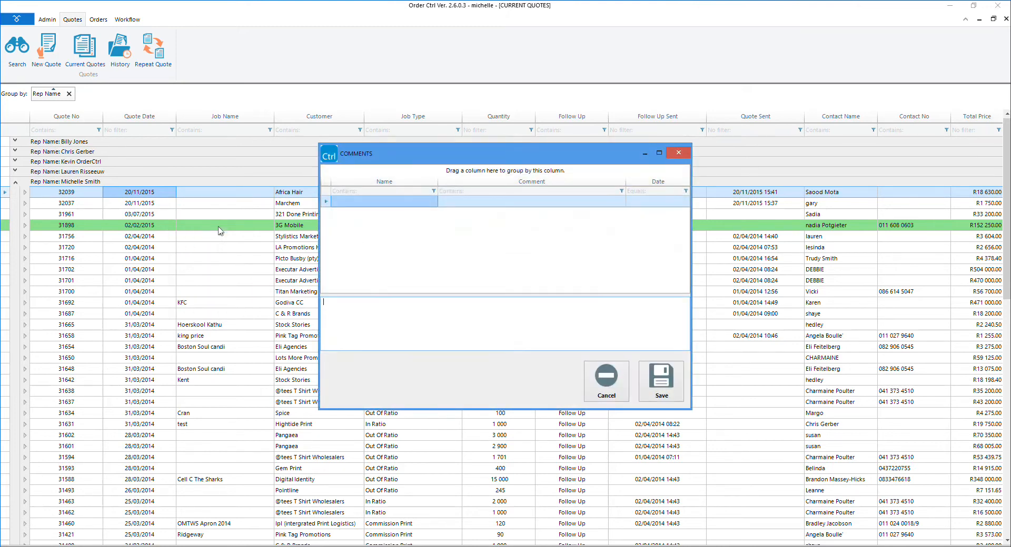
left_click(389, 302)
type("this is a comment")
key("Tab")
key("Return")
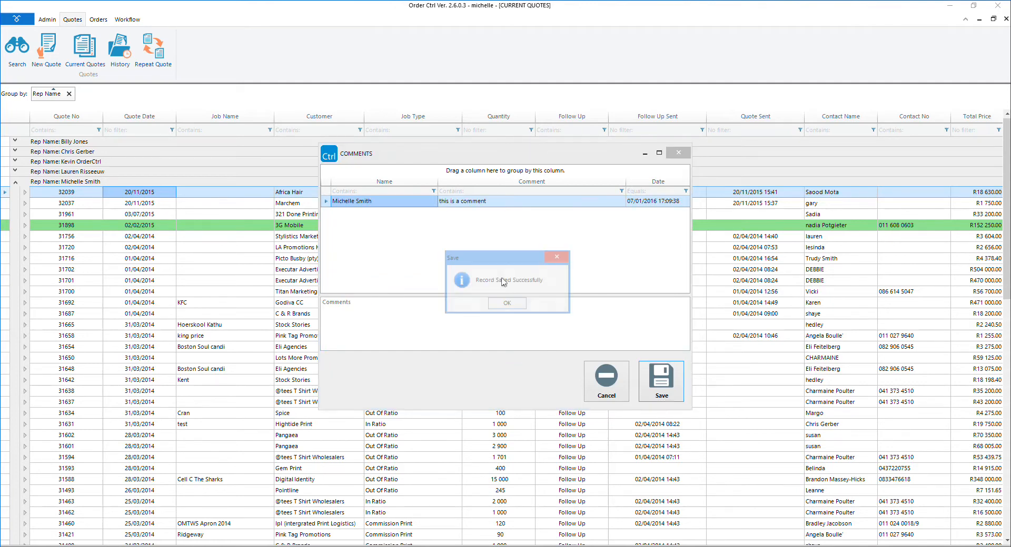
left_click(506, 304)
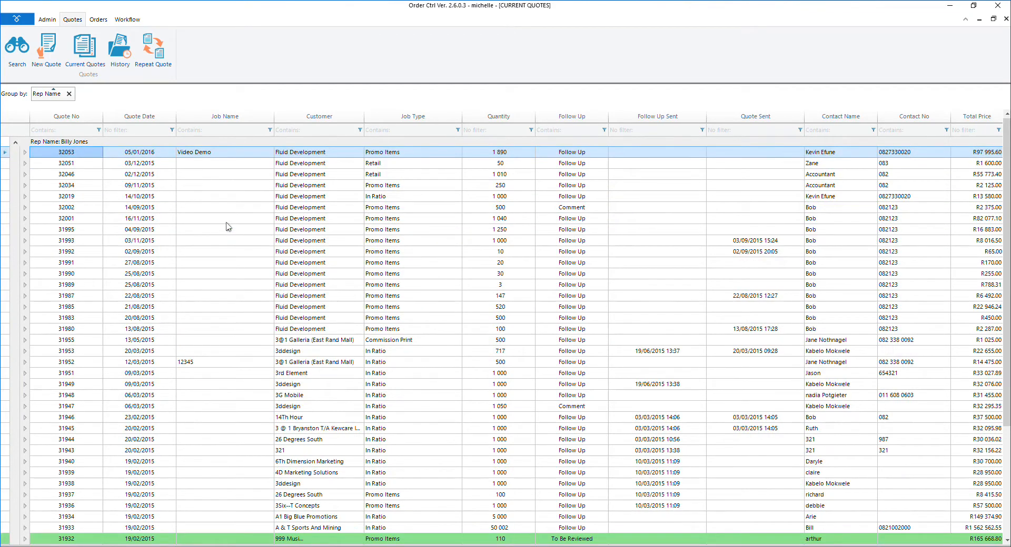
Step: Review the follow-up statuses and send options offered for the Fluid Development quote dated 09/11/2015
right_click(225, 185)
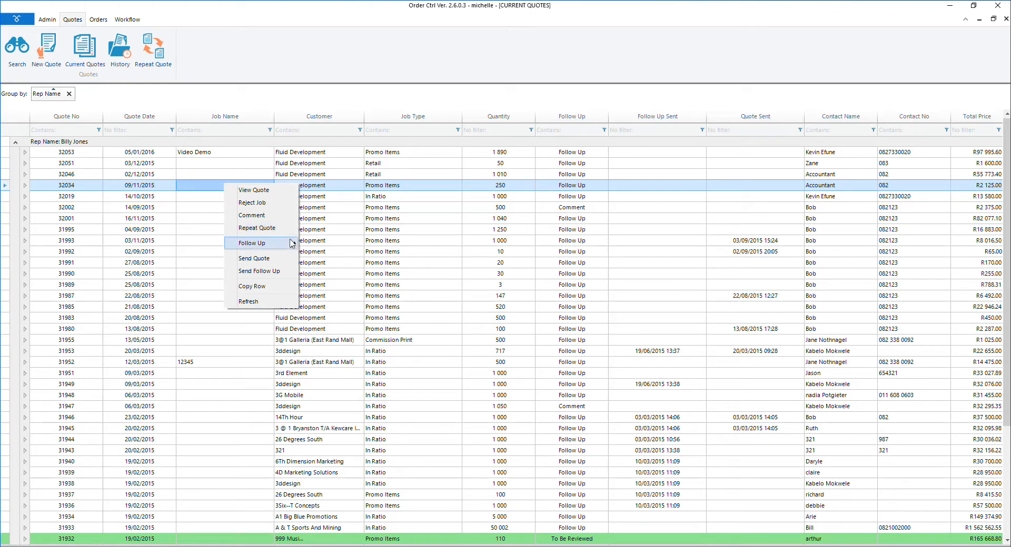
mouse_move(293, 243)
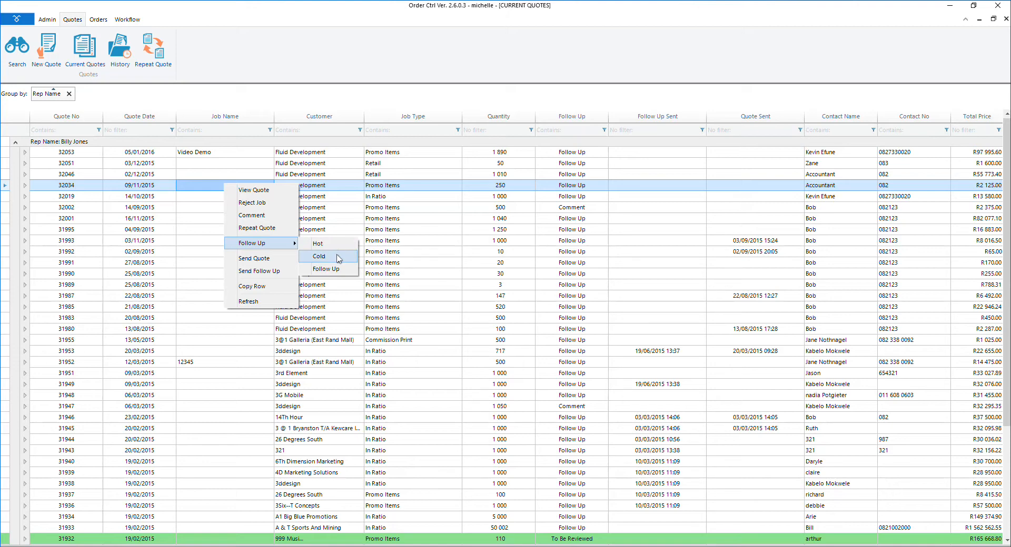
key("Down")
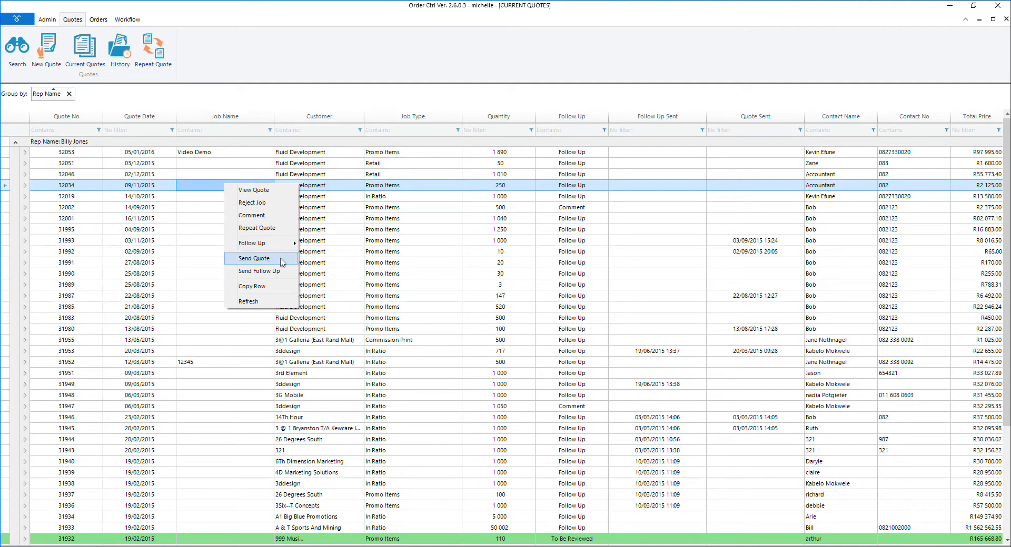
key("Down")
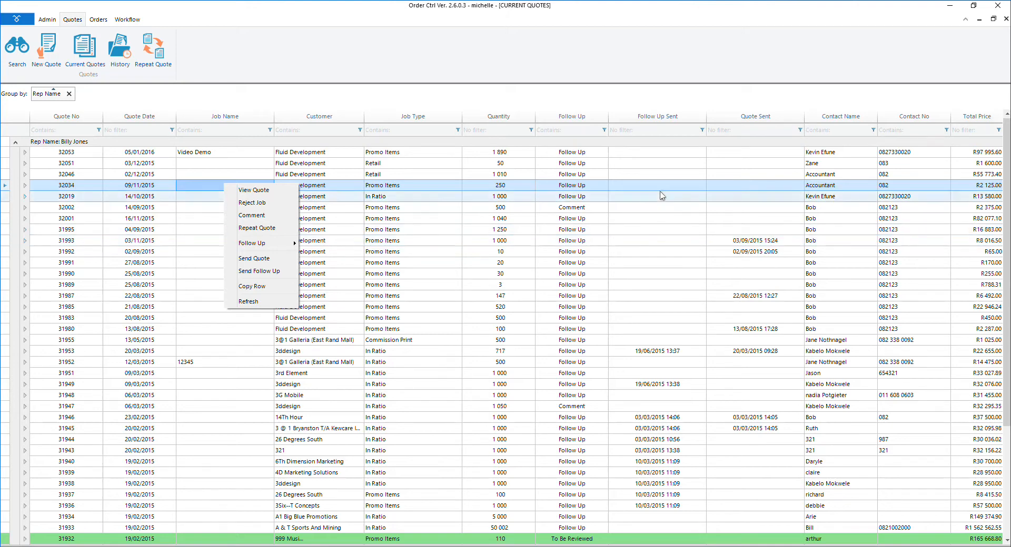
Step: Group the rep's quotes by Follow Up Sent, check the follow-up option for a quote without one, and clear all grouping
left_click_drag(667, 117, 670, 105)
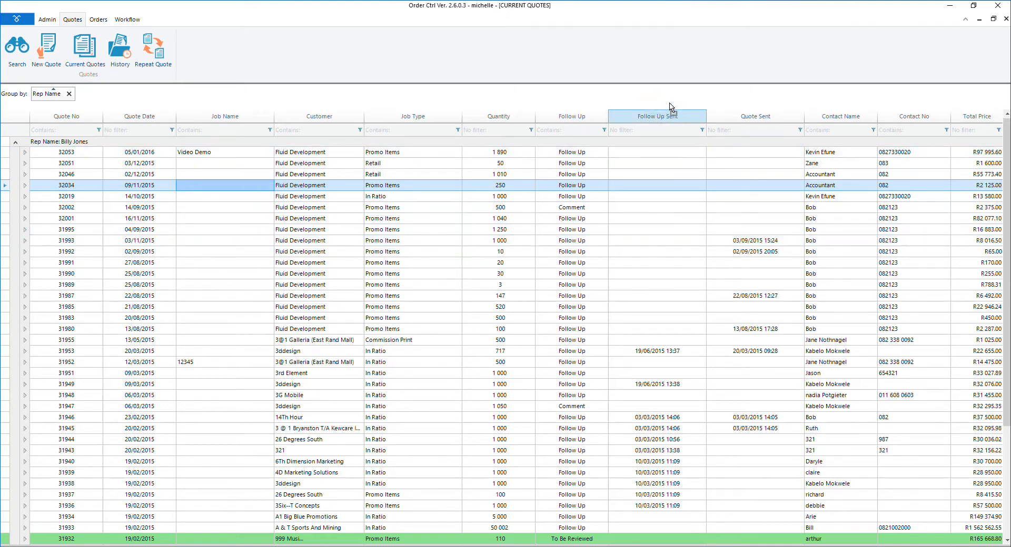
left_click(24, 168)
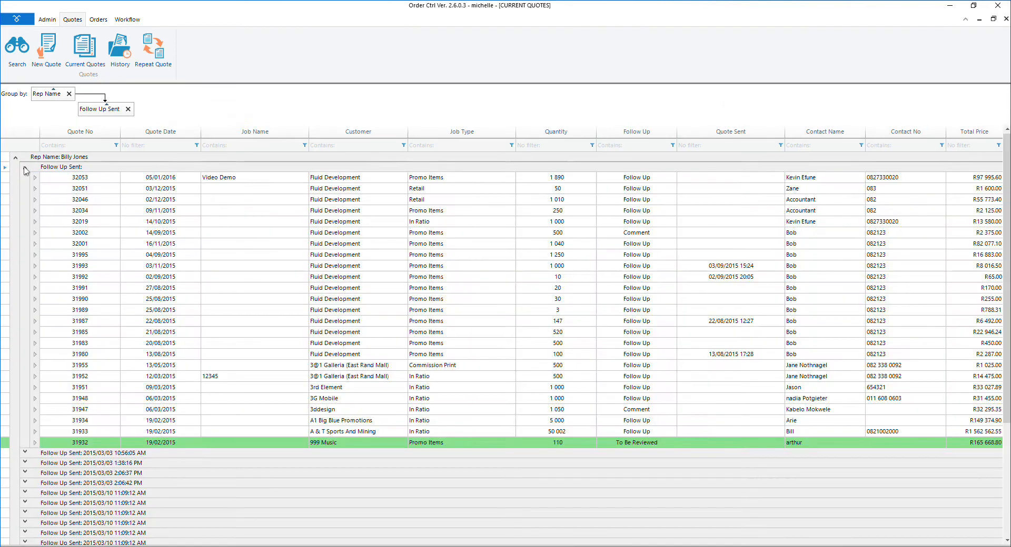
right_click(625, 189)
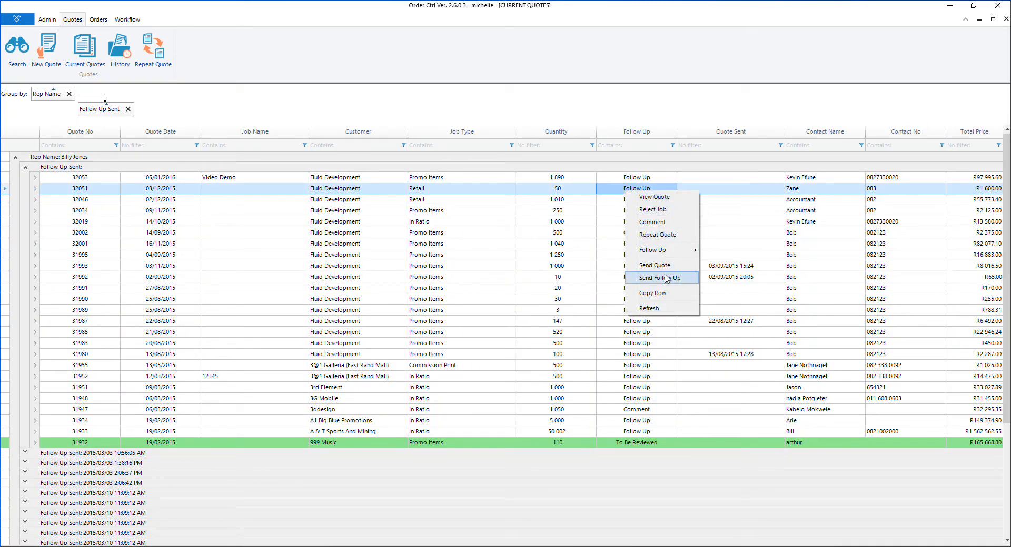
left_click(128, 110)
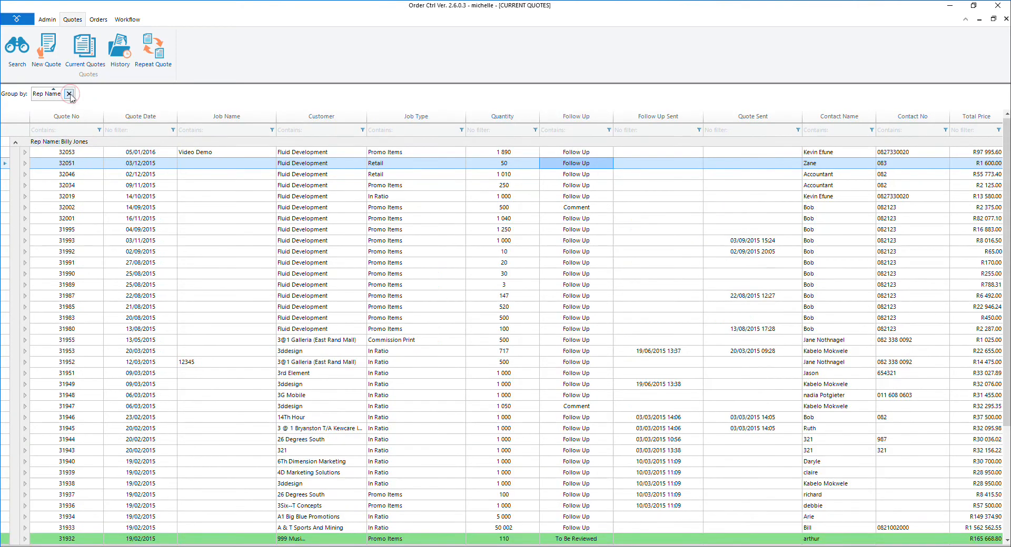
left_click(69, 93)
Step: Open the Video Demo quote and enter the customer's order number
left_click(221, 132)
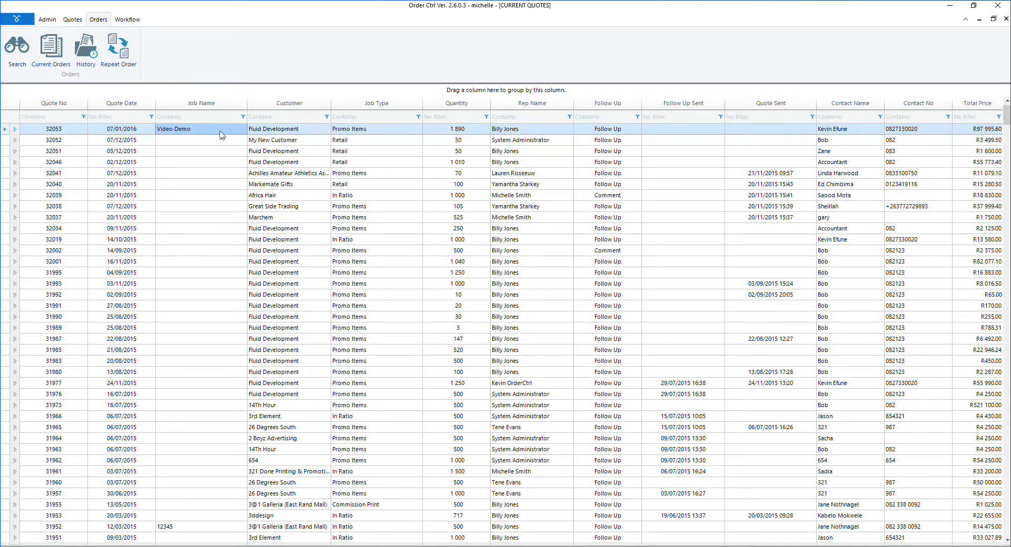
right_click(220, 132)
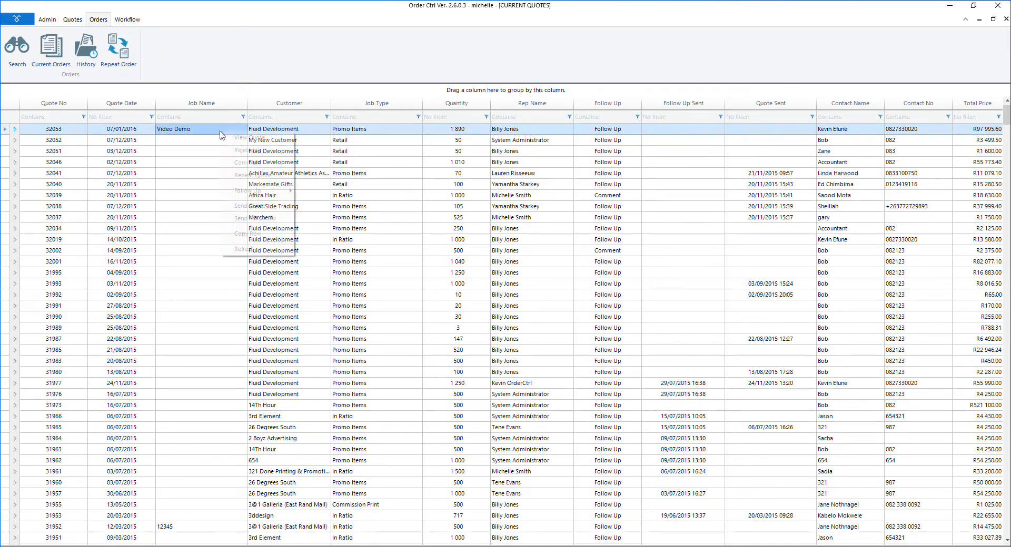
left_click(235, 138)
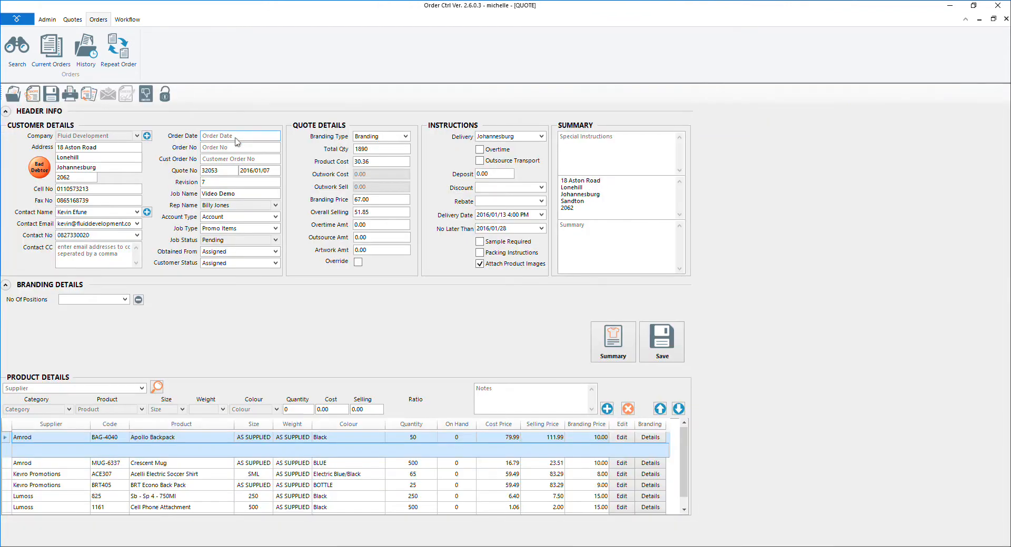
left_click(229, 156)
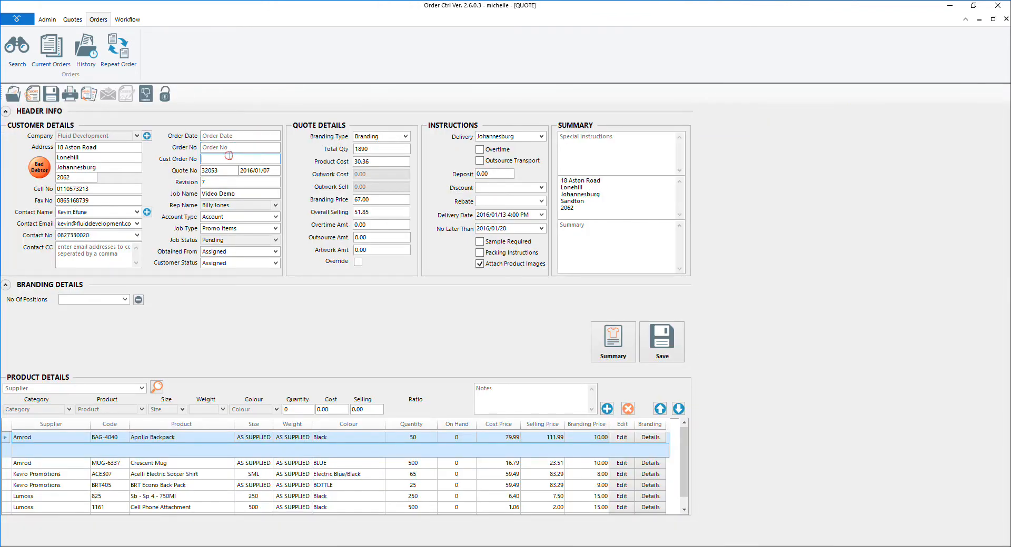
type("654321")
Step: Create an order from the Video Demo quote, choose to send it, and refresh the current quotes list
left_click(88, 96)
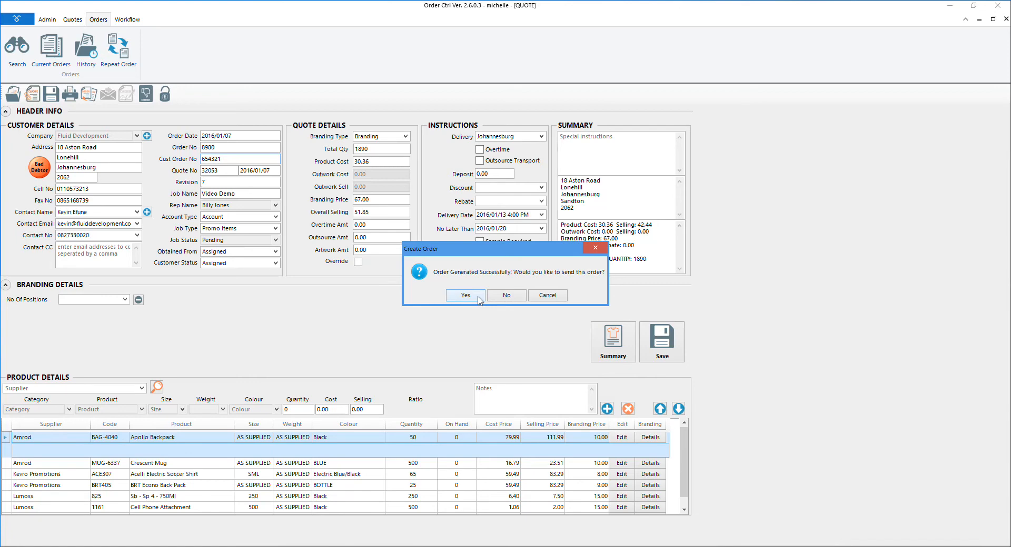
left_click(466, 296)
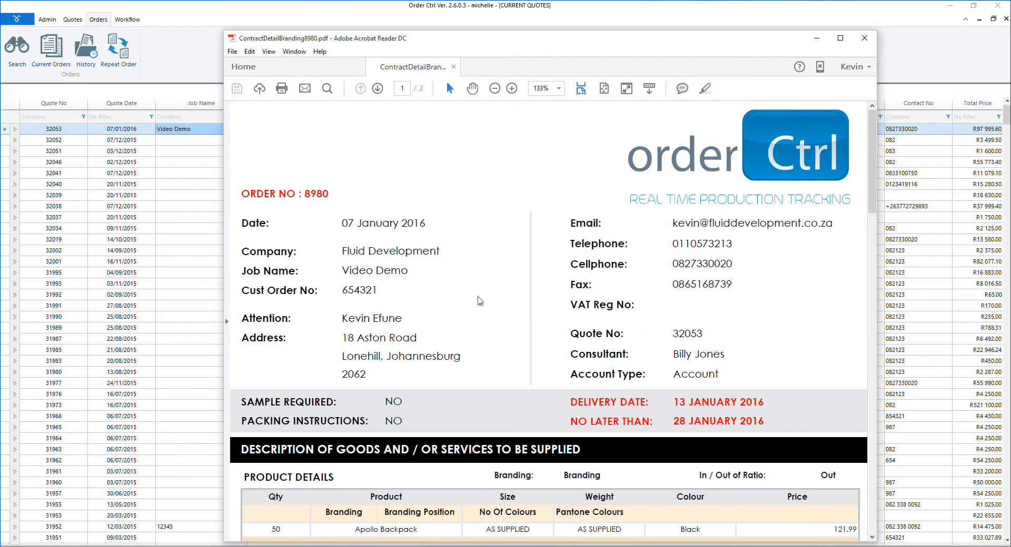
right_click(205, 131)
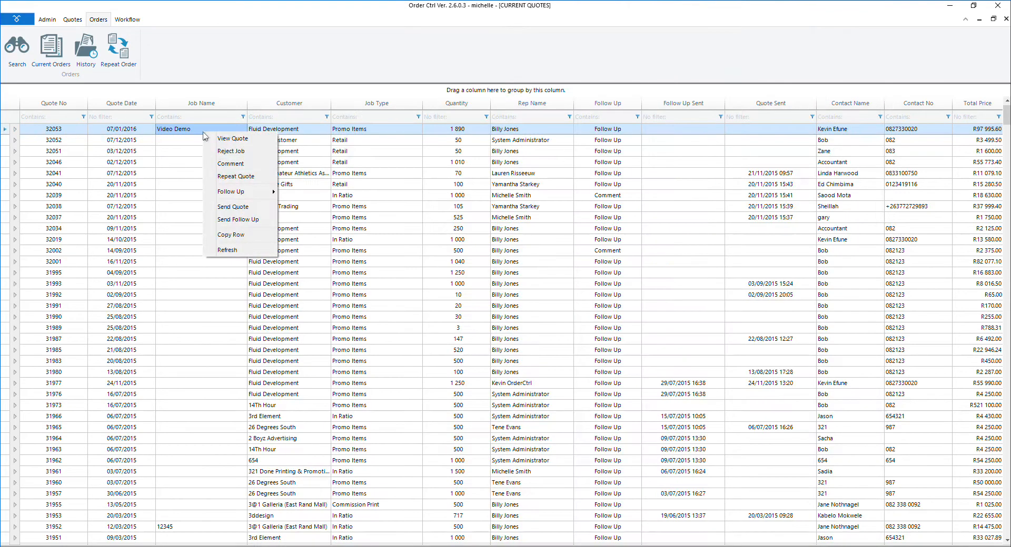
left_click(237, 249)
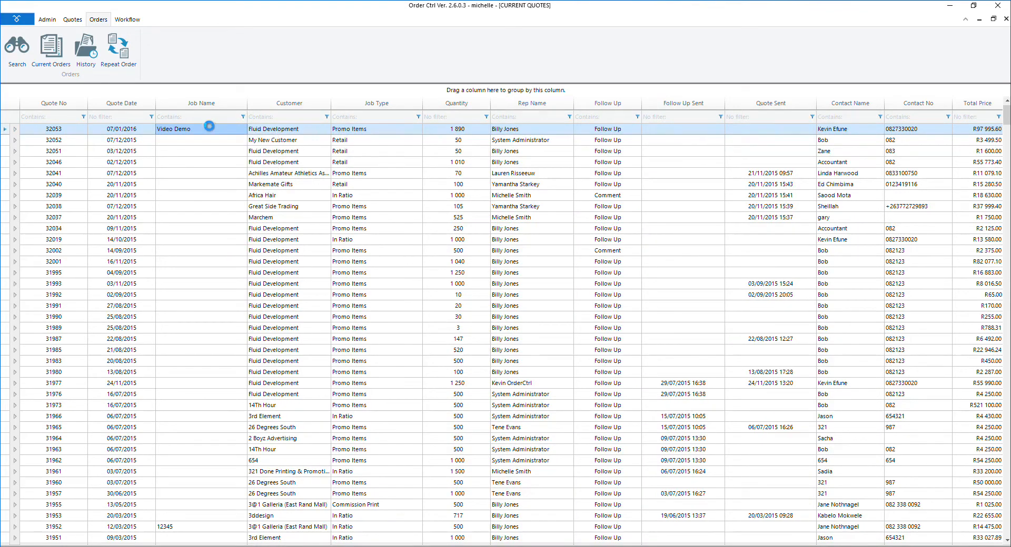
Step: Open the current orders list, filter it by the customer name "flui", and clear the filter again
left_click(62, 60)
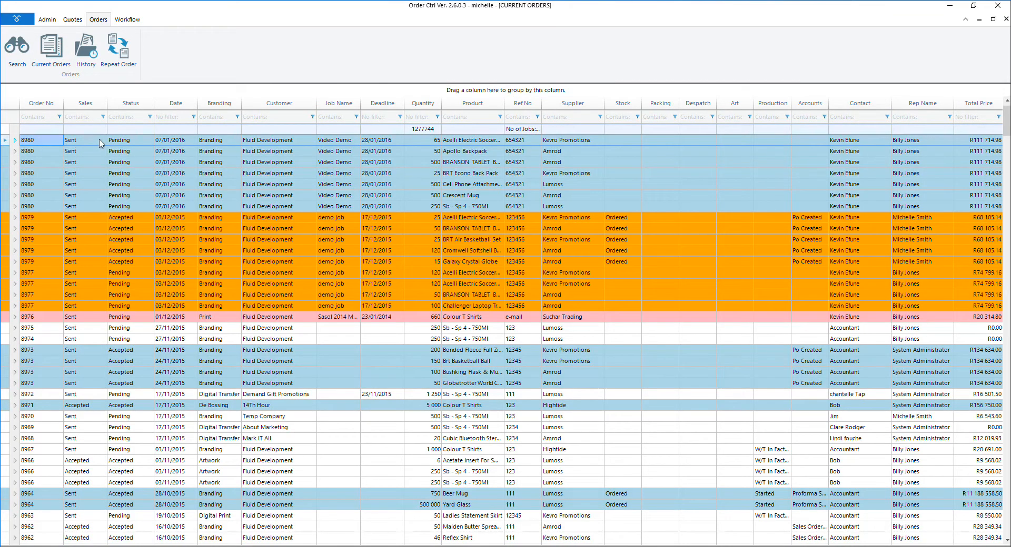
left_click(290, 117)
type("flui")
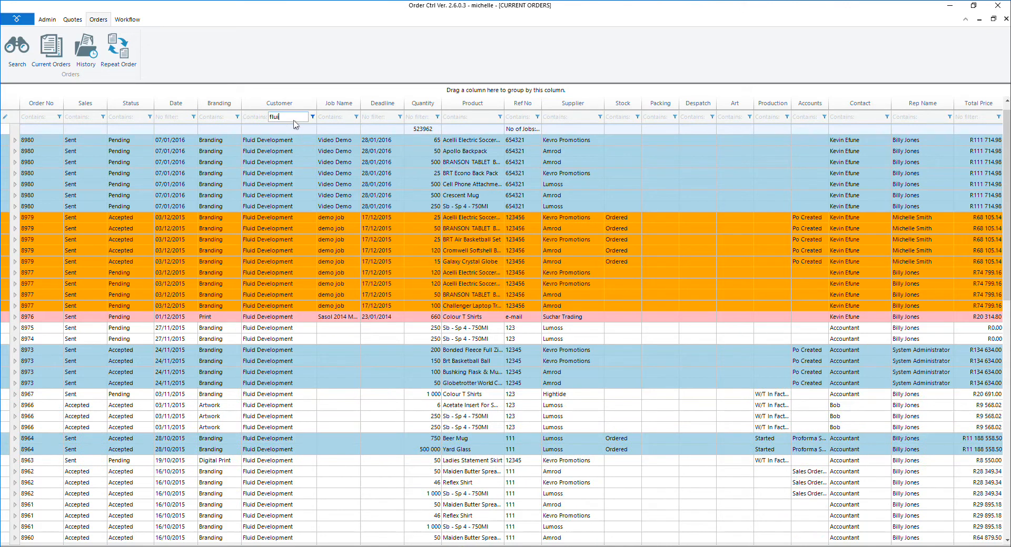
key("BackSpace")
key("BackSpace")
key("BackSpace")
key("BackSpace")
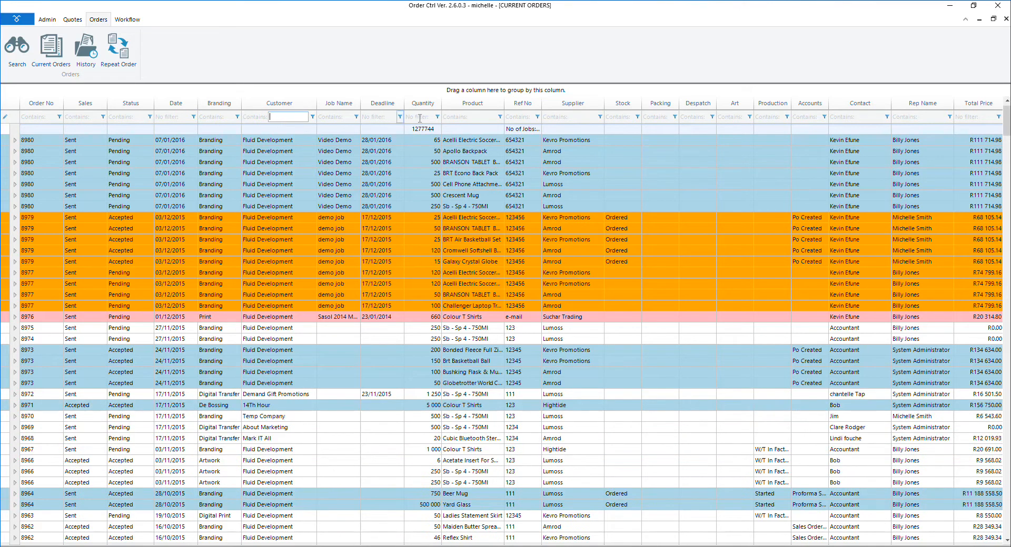
Step: Try grouping the current orders by supplier and branding, and expand a branding group under Amrod
left_click_drag(581, 106, 582, 95)
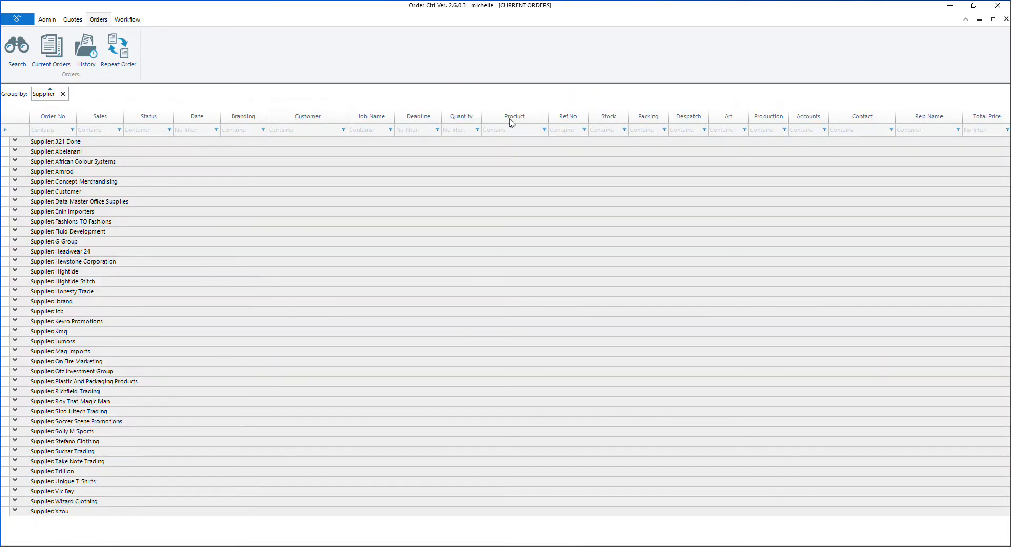
left_click_drag(243, 124, 240, 100)
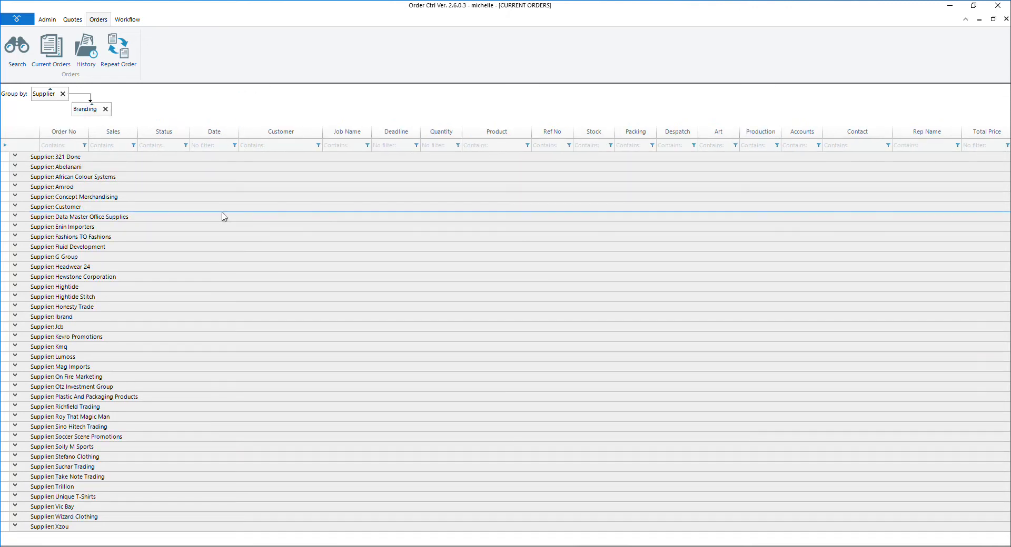
left_click(15, 187)
left_click(25, 226)
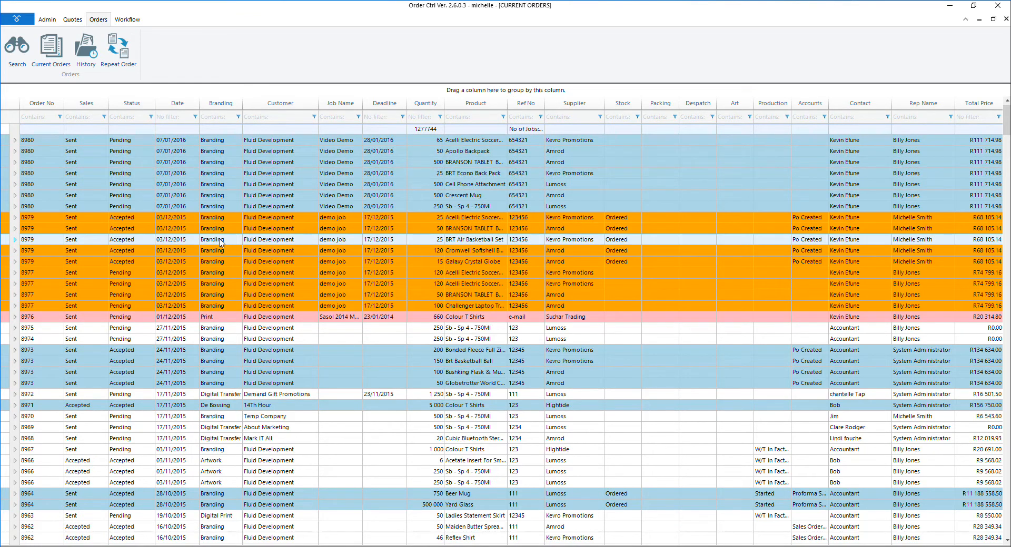
Step: Examine the colour-coded rows of the current orders, from the pink Print order to the yellow Silk Screening orders
left_click(235, 320)
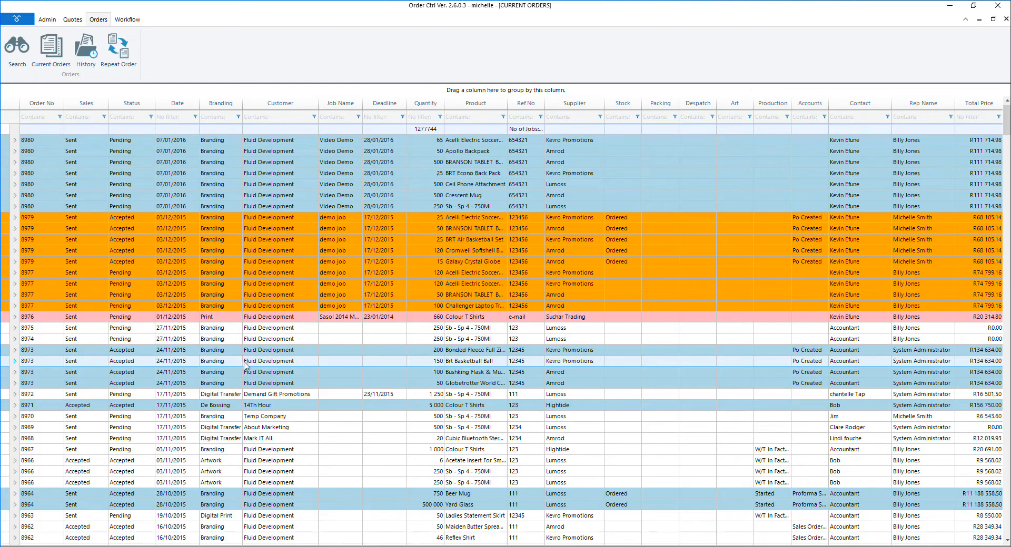
scroll(243, 363, "down", 15)
scroll(246, 389, "down", 11)
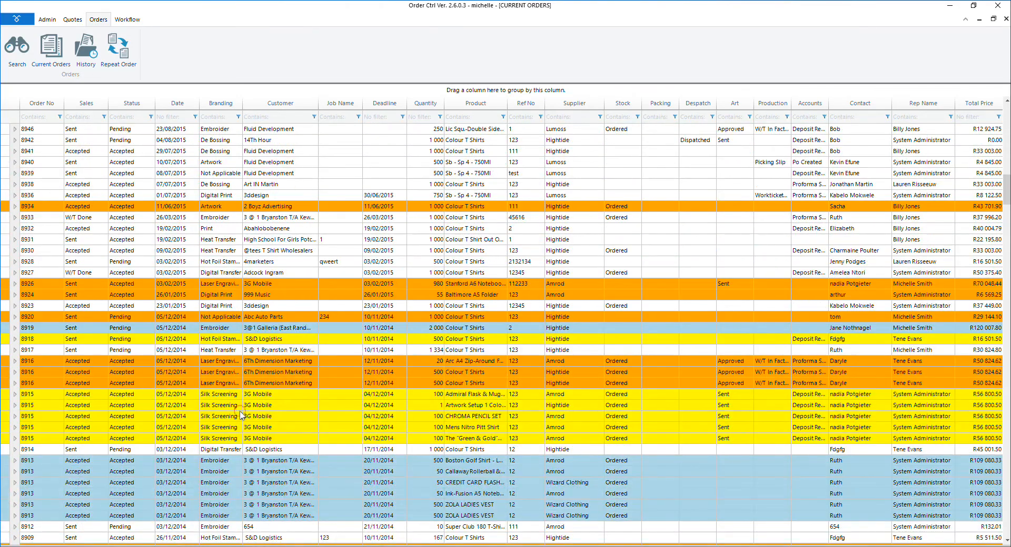
left_click(242, 416)
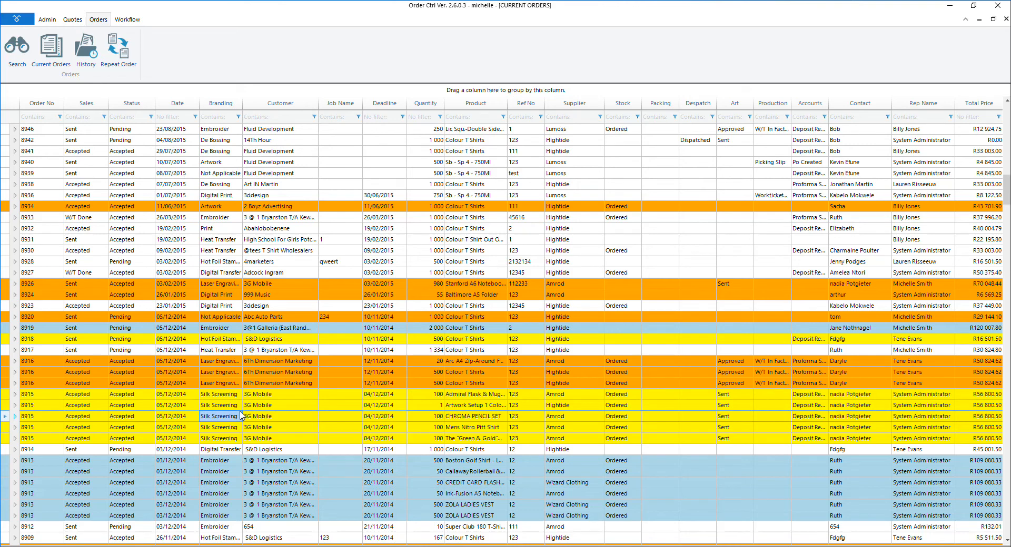
Step: Open the Video Demo order and sign it so that its purchase order is sent
right_click(134, 137)
left_click(147, 149)
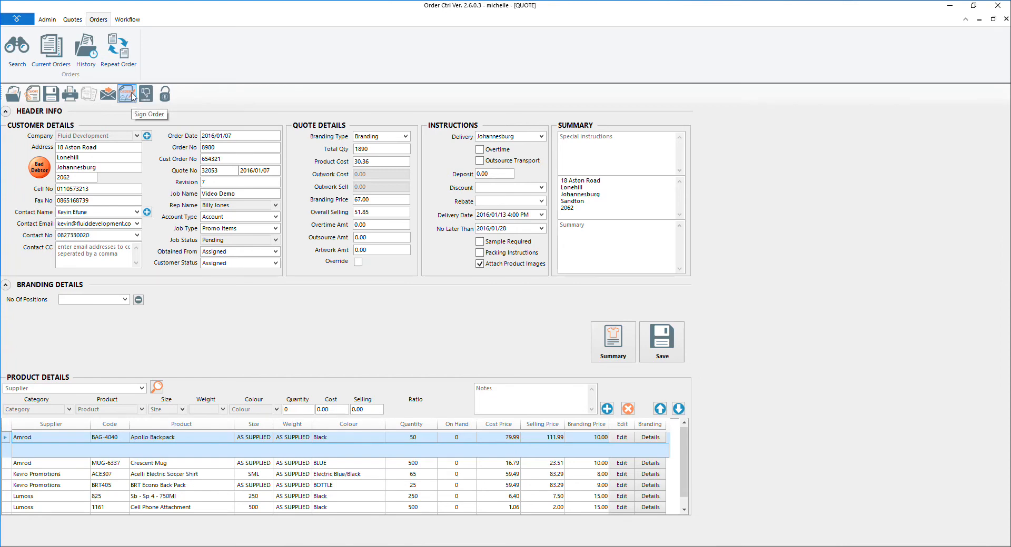
left_click(132, 96)
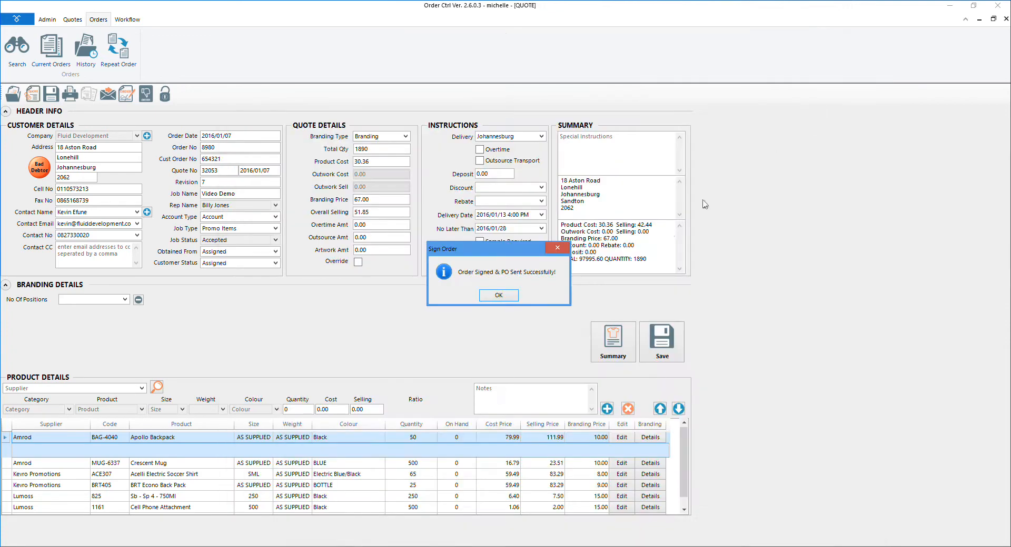
left_click(500, 296)
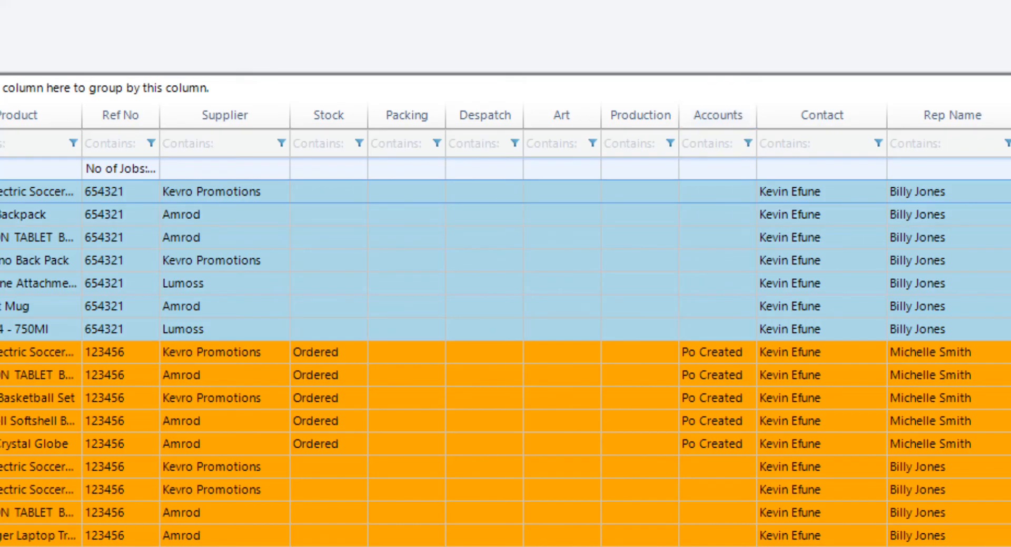
Step: Open the action list of the Video Demo order and check the staff names available for Stock Pulled
right_click(315, 113)
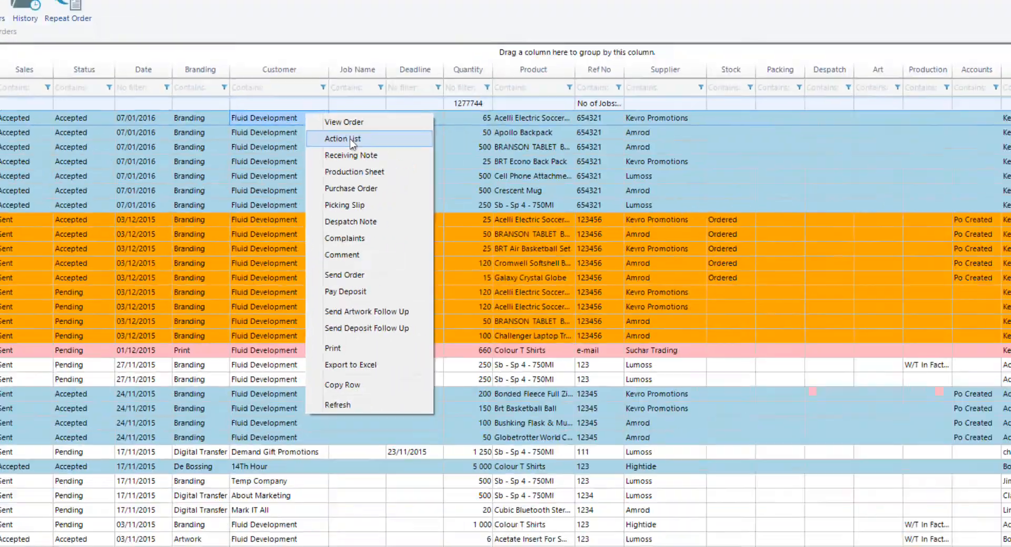
left_click(342, 138)
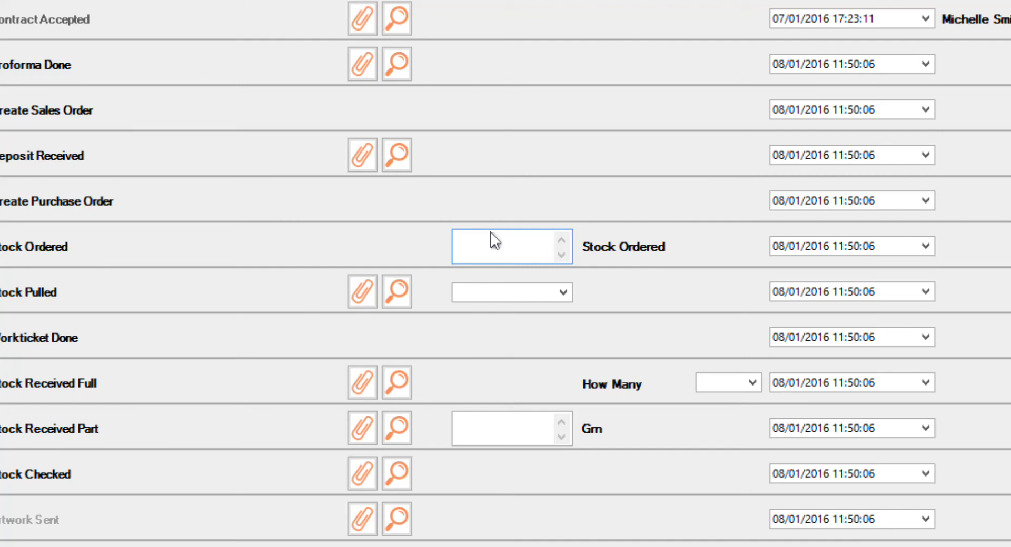
left_click(561, 293)
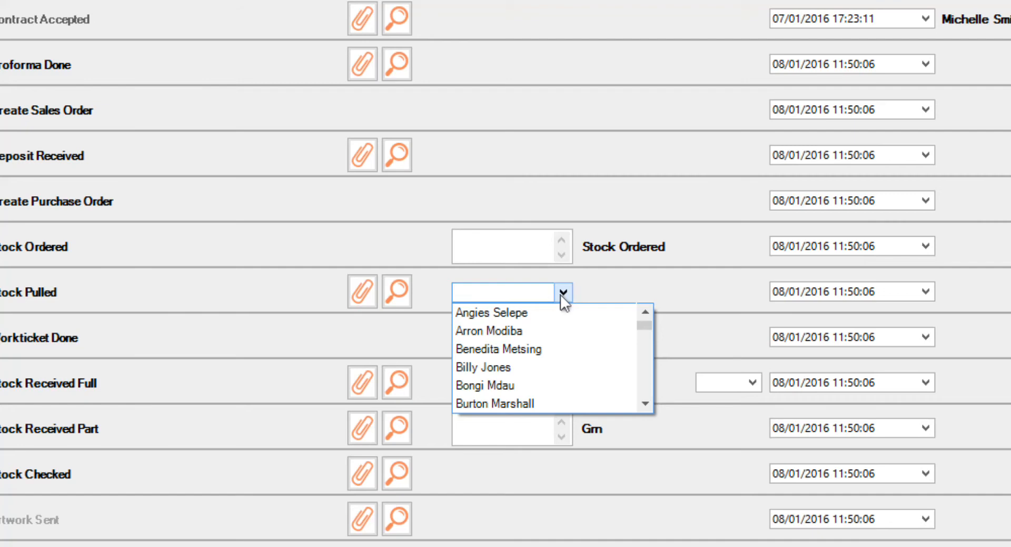
left_click(562, 293)
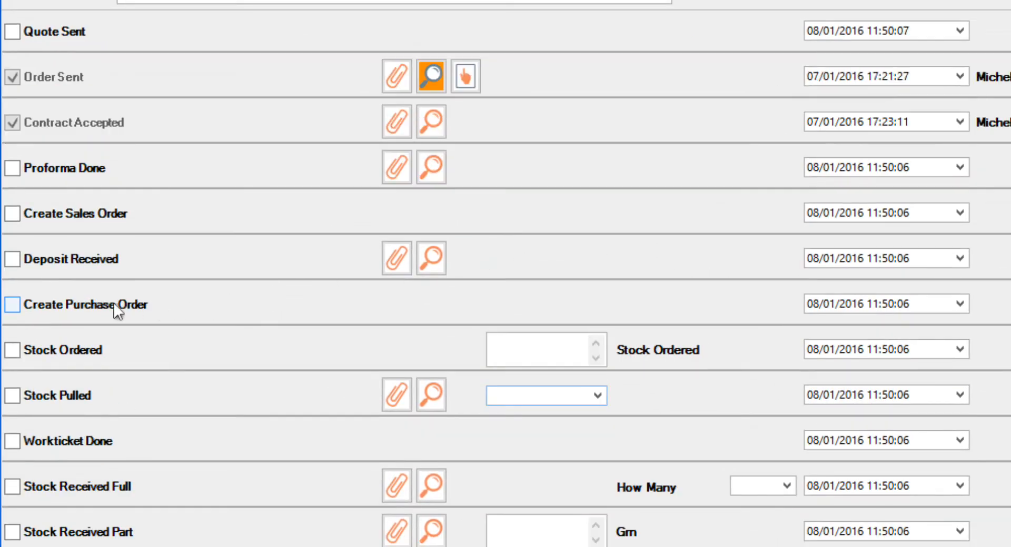
Step: Mark Proforma Done on the action list, and open the Artwork Sent file attachment without attaching a file
left_click(64, 171)
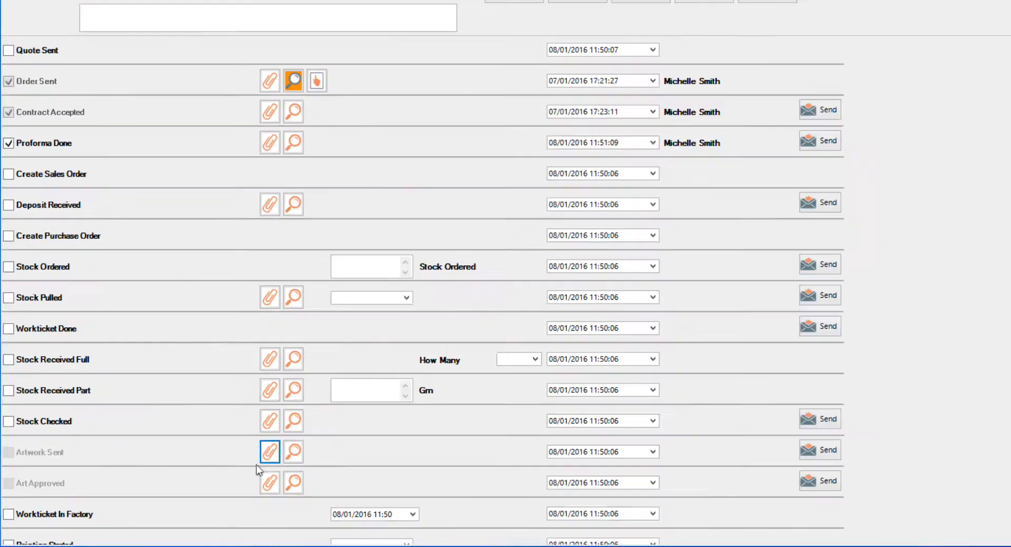
left_click(272, 456)
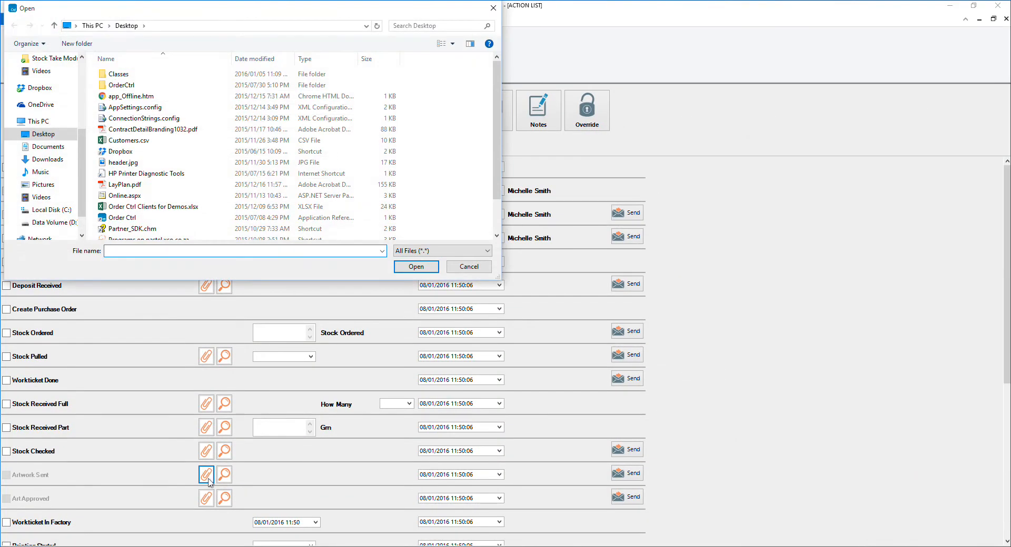
left_click(465, 274)
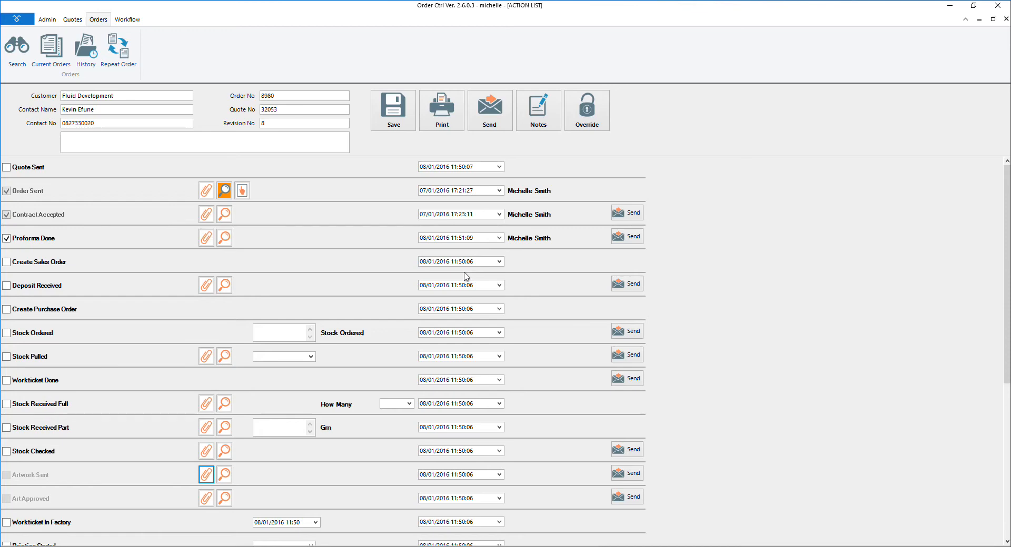
Step: View the Order Sent document, and preview the printed action list with its product details and recorded actions
left_click(223, 191)
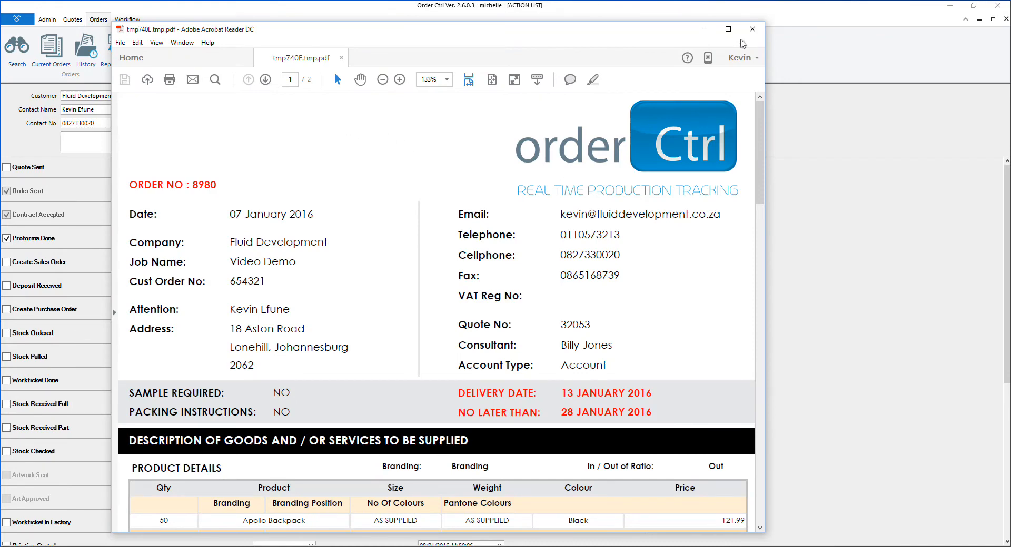
left_click(752, 30)
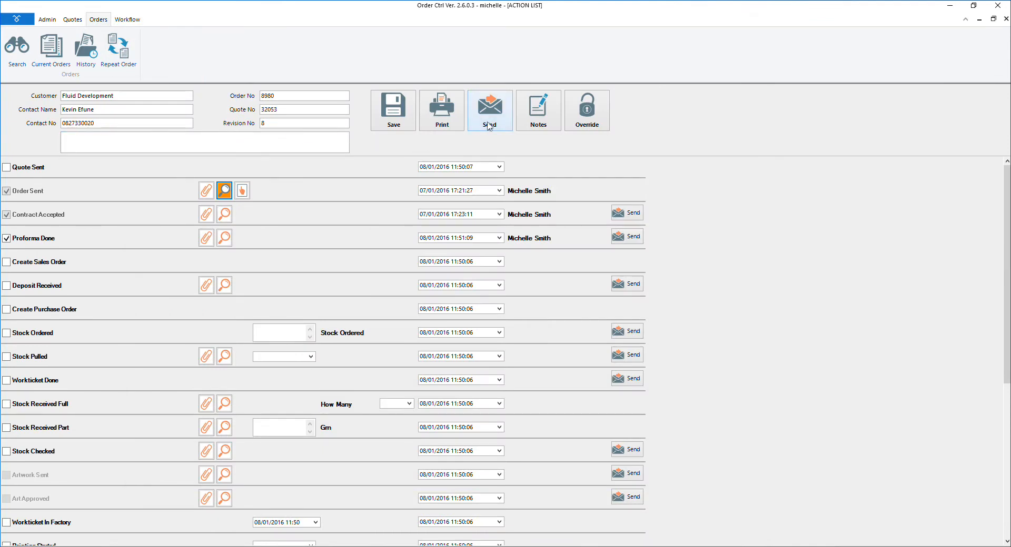
left_click(442, 110)
scroll(458, 165, "down", 5)
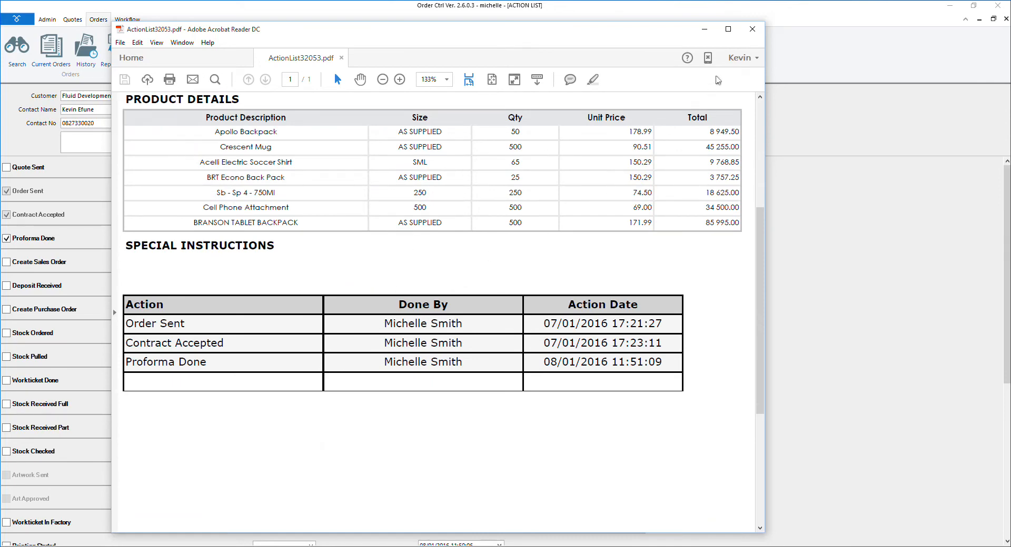
left_click(752, 29)
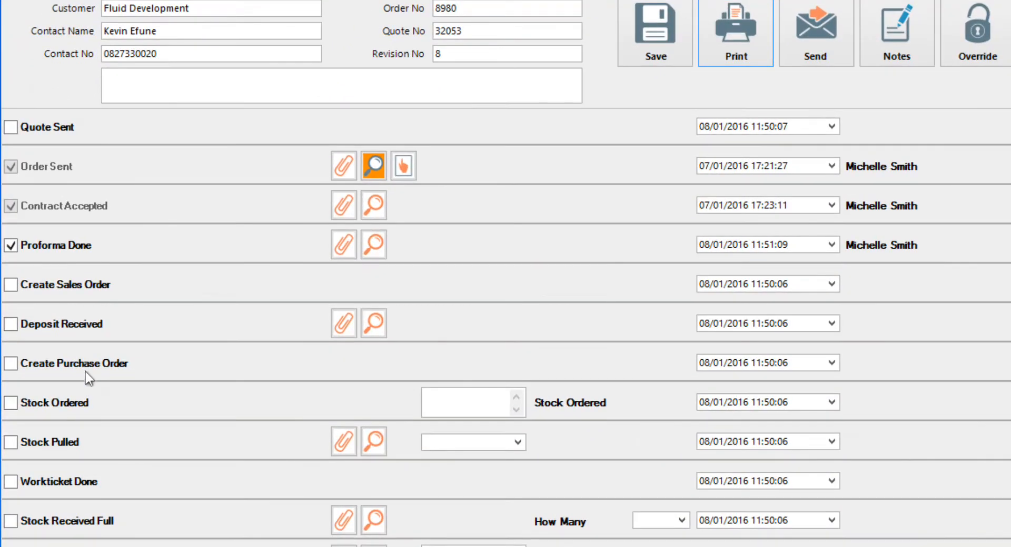
left_click(50, 310)
left_click(68, 291)
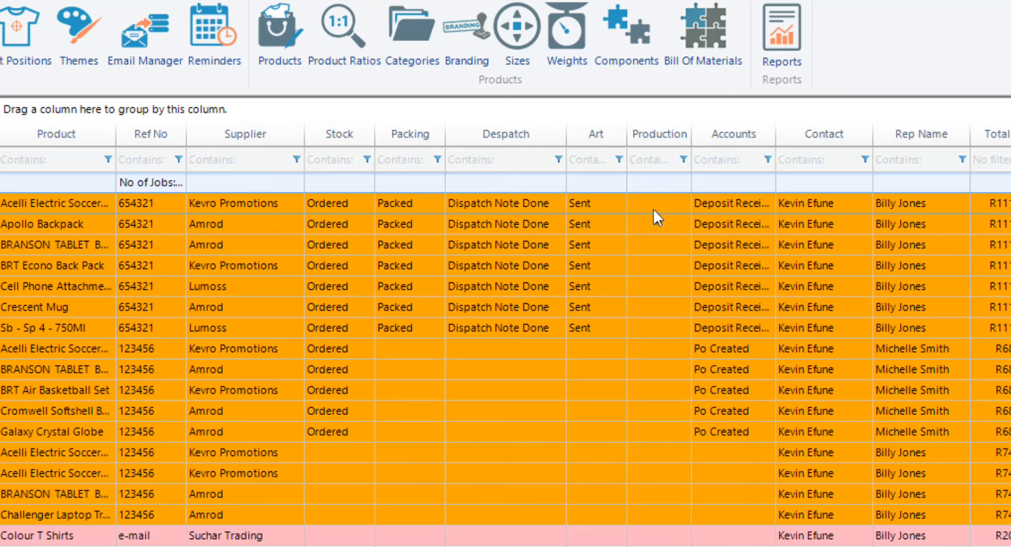
Step: Group the current orders by Art, expand the Sent group, check the Video Demo order's available commands, and remove the grouping
left_click_drag(596, 134, 561, 113)
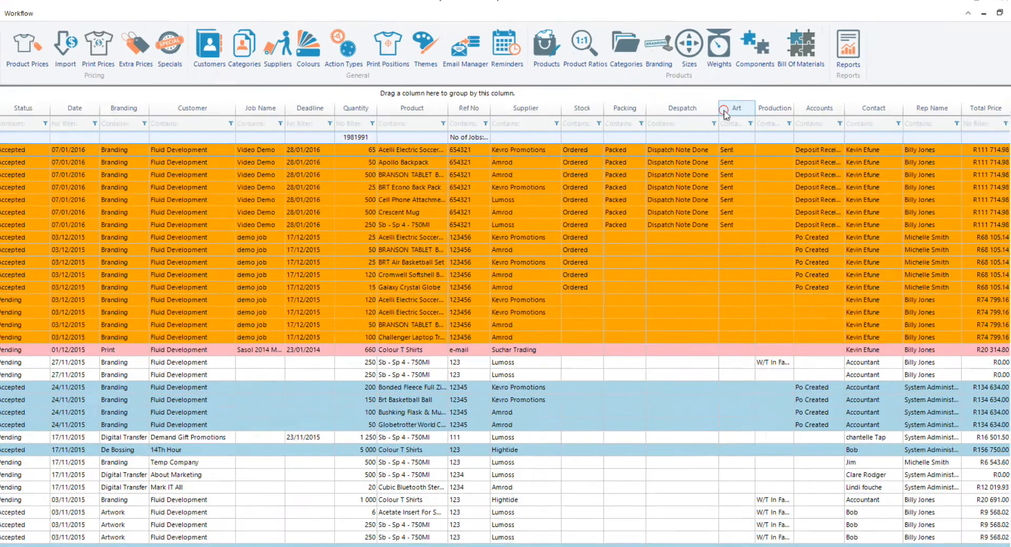
left_click_drag(744, 94, 743, 93)
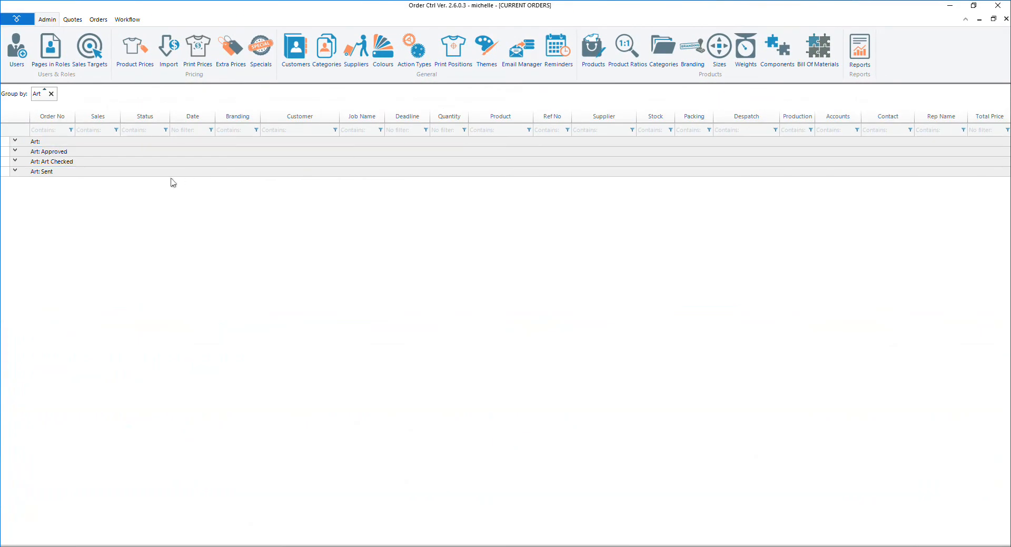
left_click(15, 171)
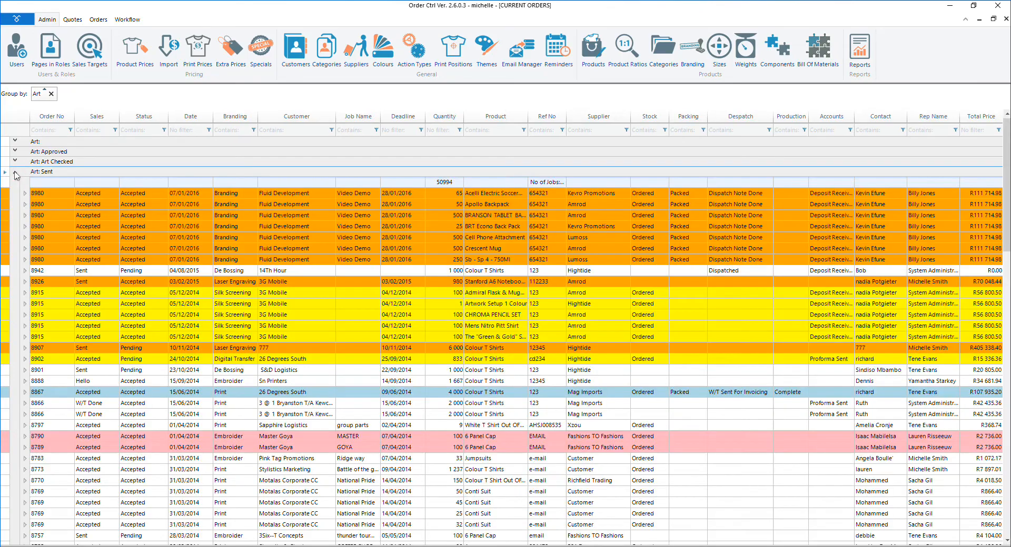
right_click(107, 194)
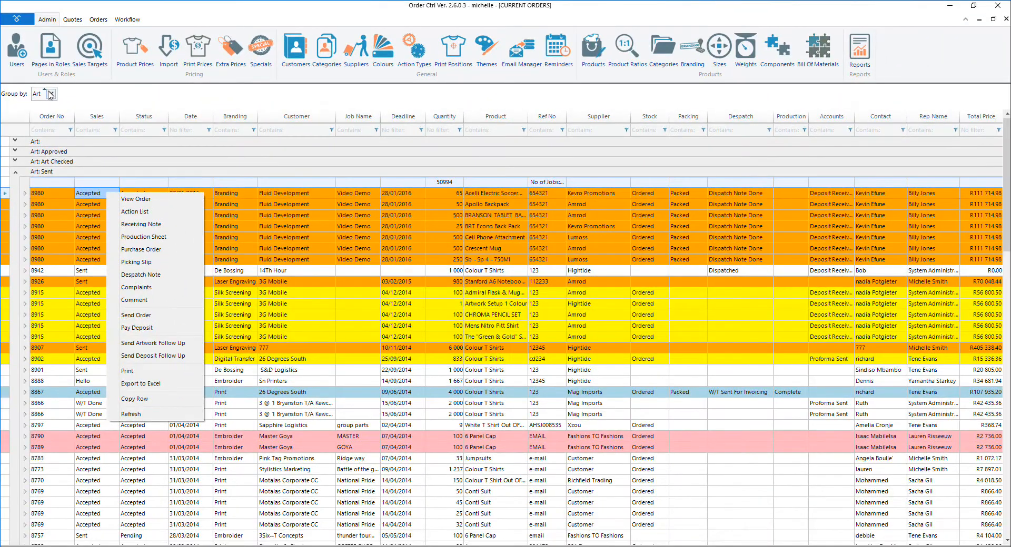
left_click(51, 94)
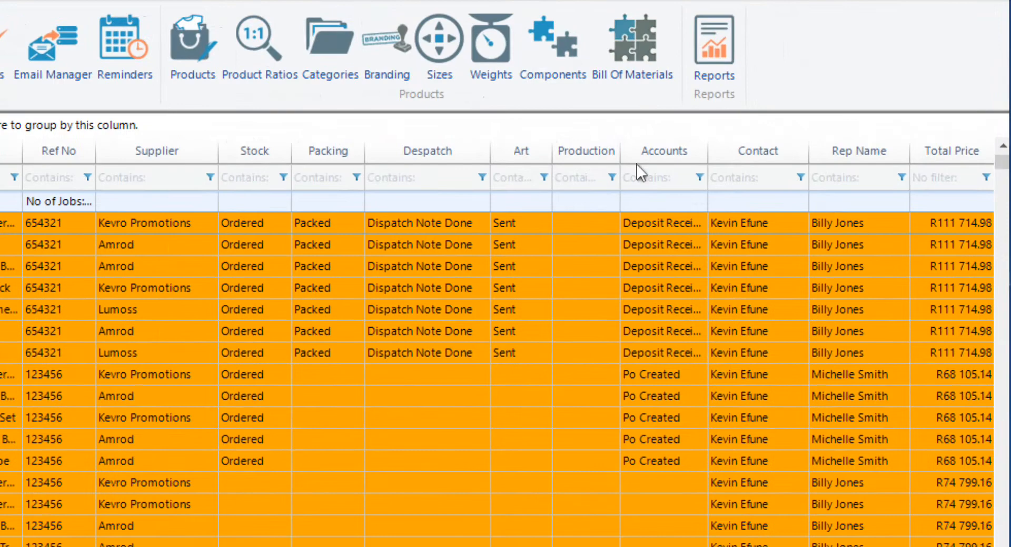
Step: Group the current orders by Accounts and expand the second unnamed group to examine its orders
left_click(824, 103)
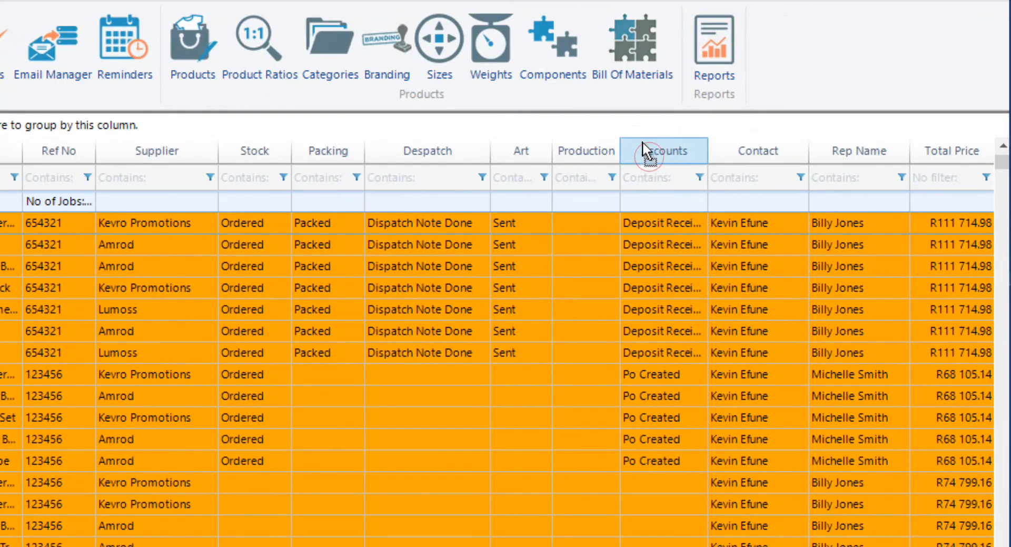
left_click_drag(643, 142, 624, 128)
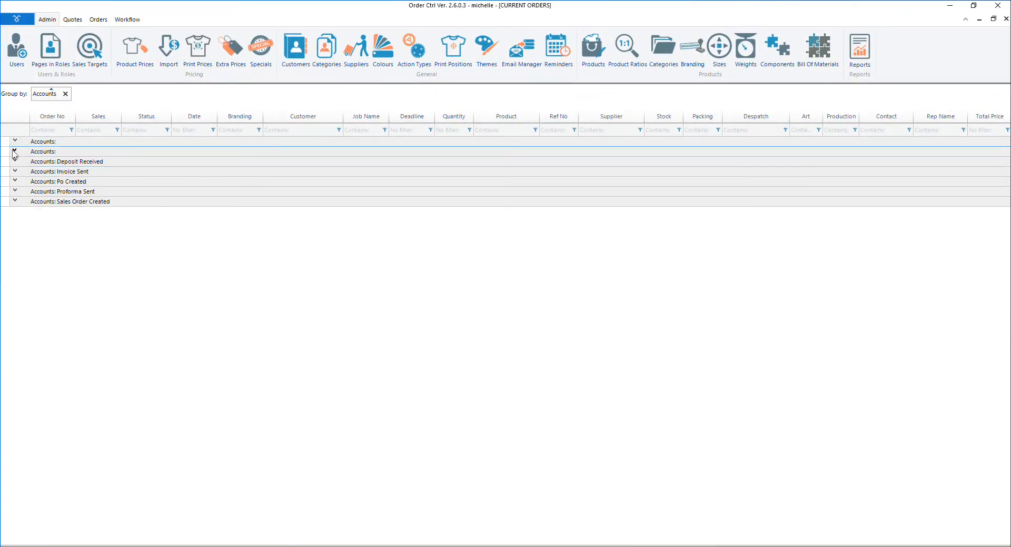
left_click(15, 152)
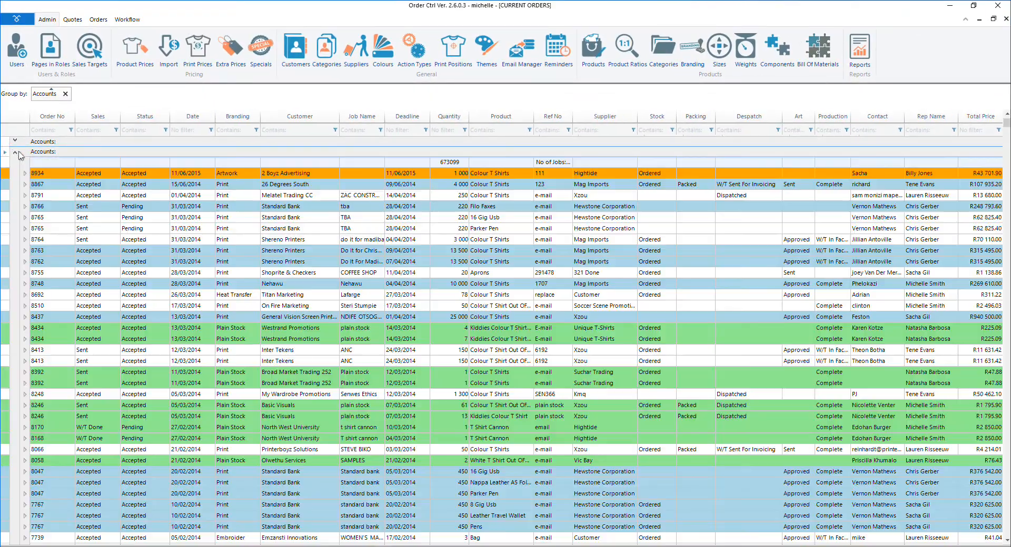
right_click(81, 178)
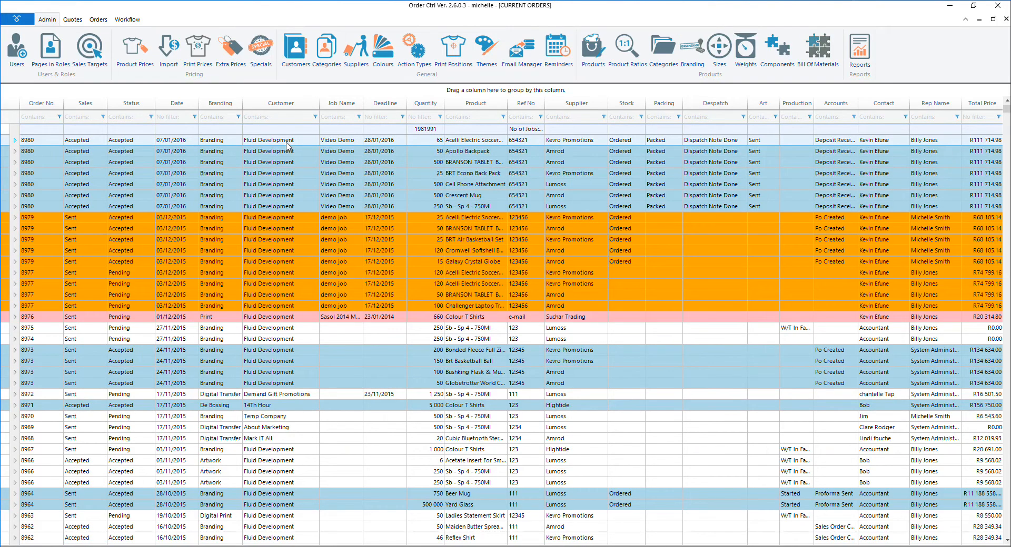
Step: Open the Receiving Note of the Video Demo order and examine the Apollo Backpack's Received In and Invoice No fields
right_click(286, 142)
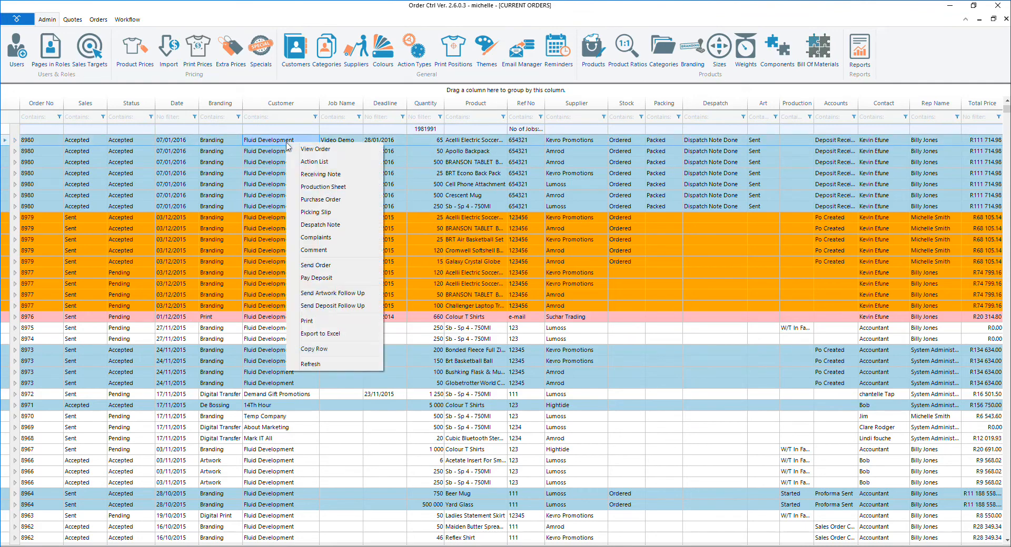
left_click(314, 175)
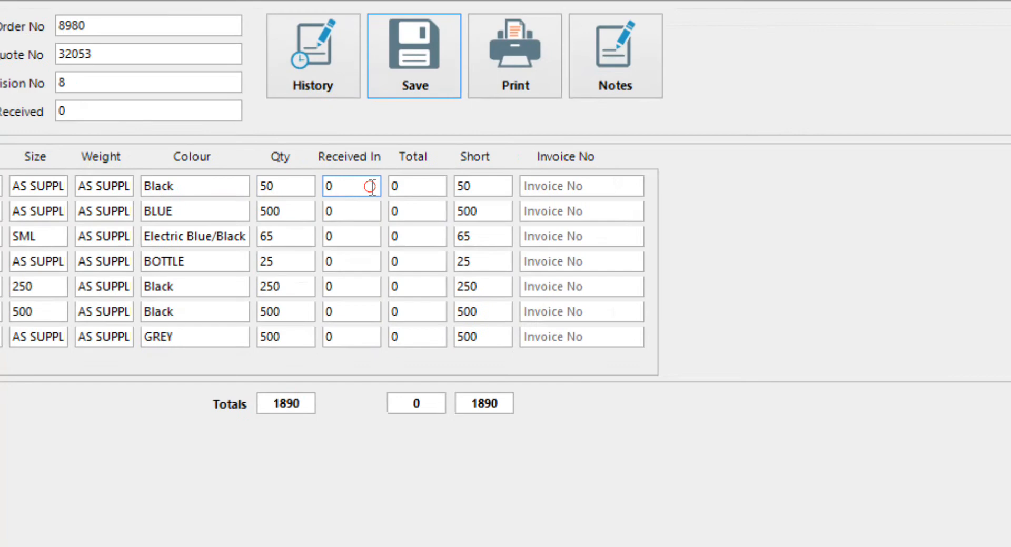
left_click(381, 174)
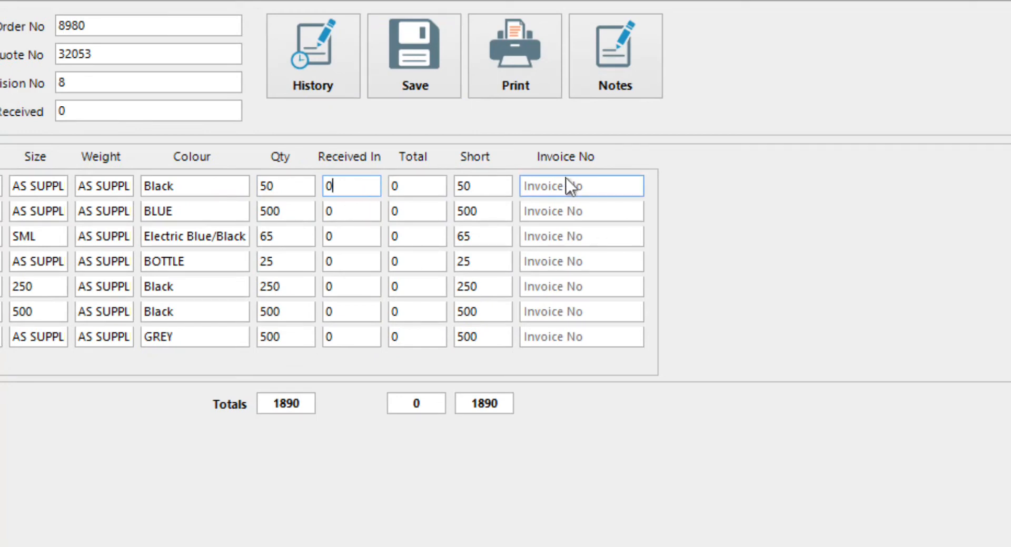
left_click(592, 186)
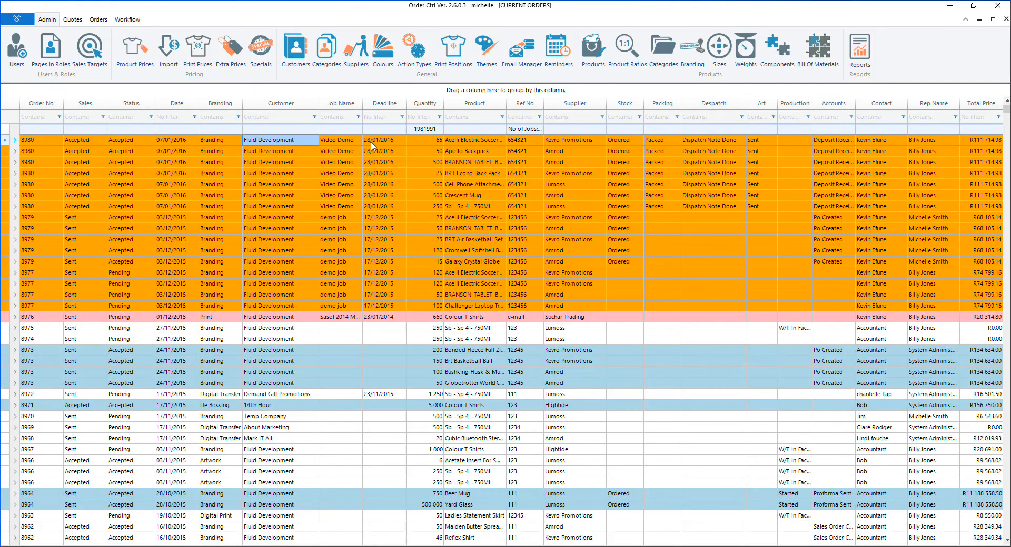
Step: Open the Despatch Note of the Video Demo order and examine the received and stock-out quantities per product
right_click(372, 142)
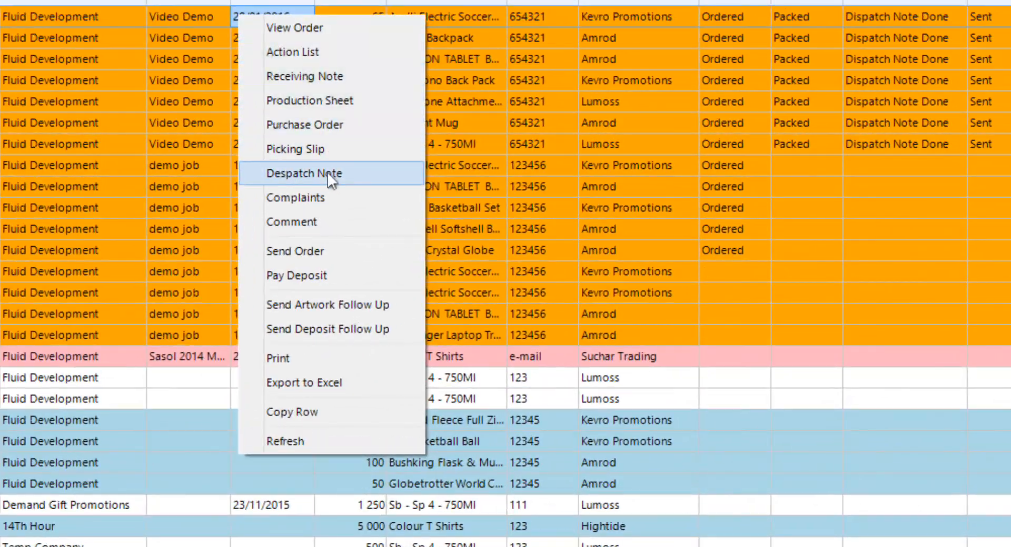
left_click(413, 224)
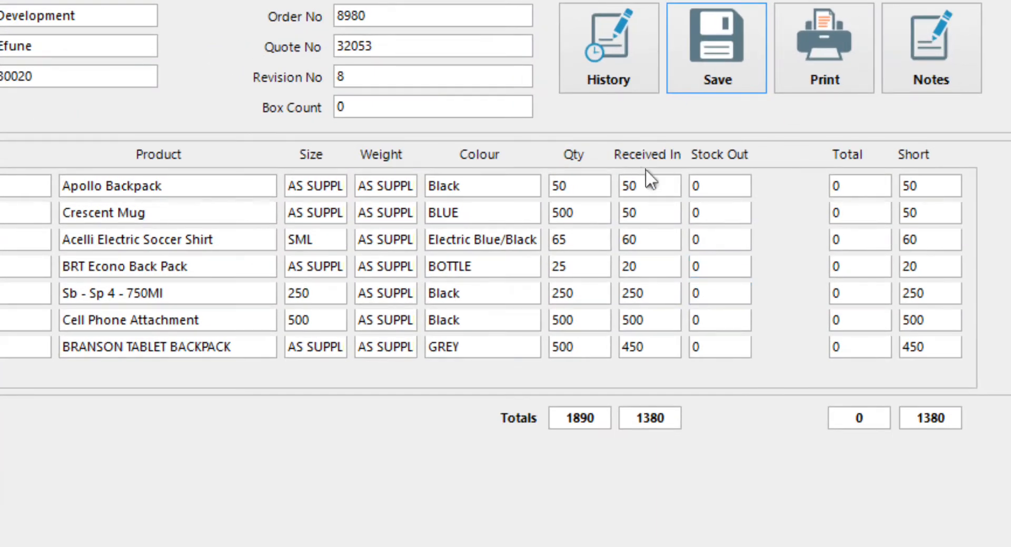
left_click(399, 173)
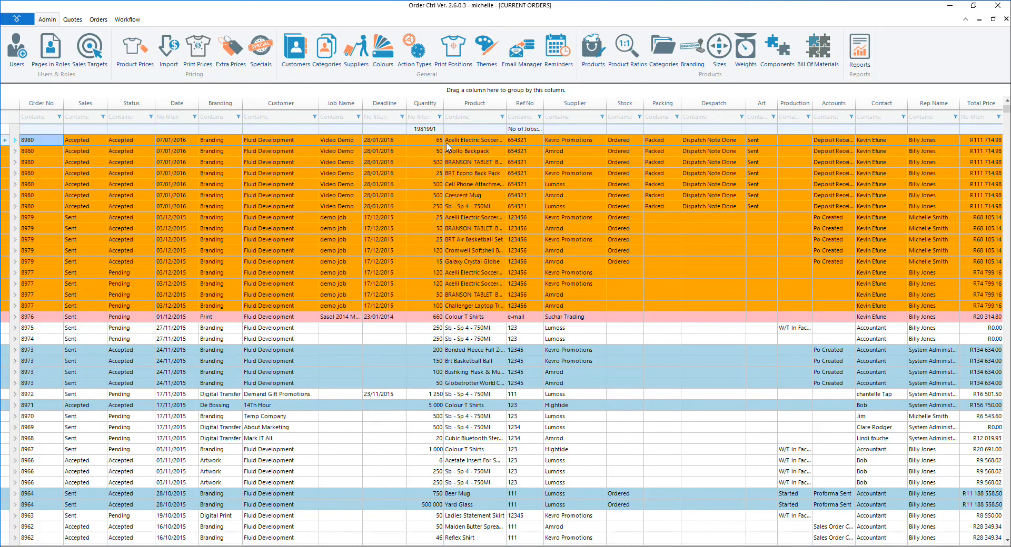
Step: Open the complaints form of the Video Demo order, check its Reason, Category, Action and Comments fields, and cancel without saving
right_click(446, 143)
left_click(481, 237)
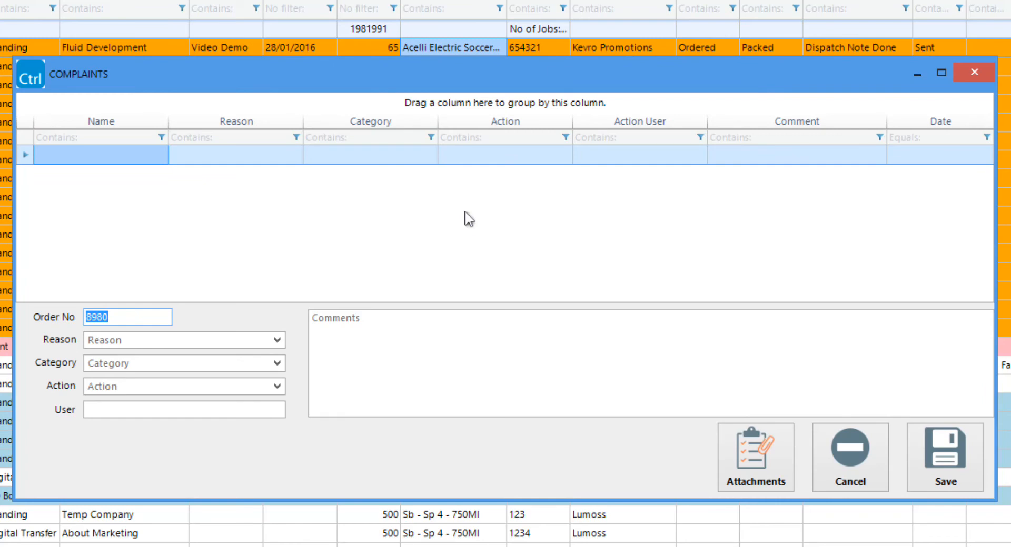
key("Tab")
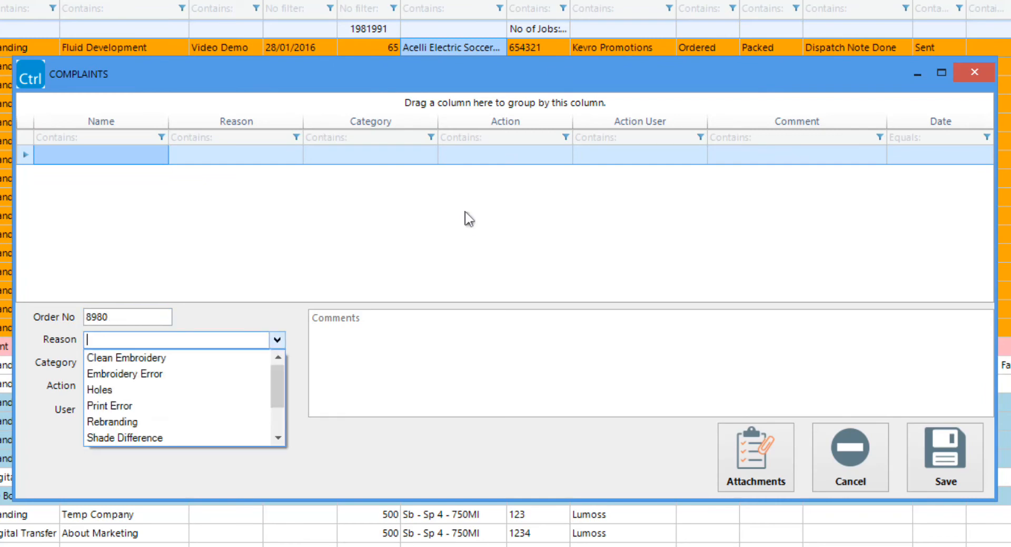
left_click(250, 339)
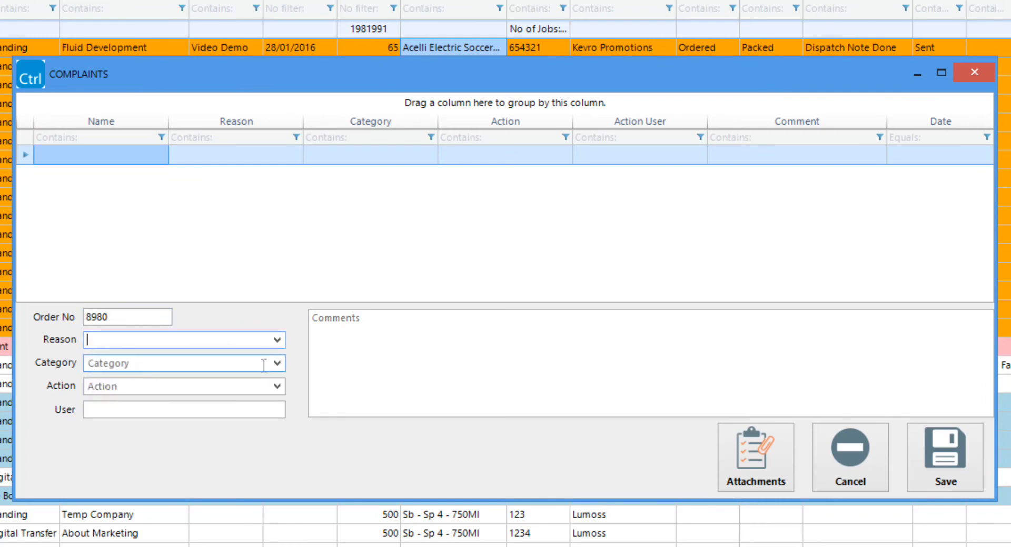
left_click(271, 365)
left_click(277, 363)
left_click(277, 387)
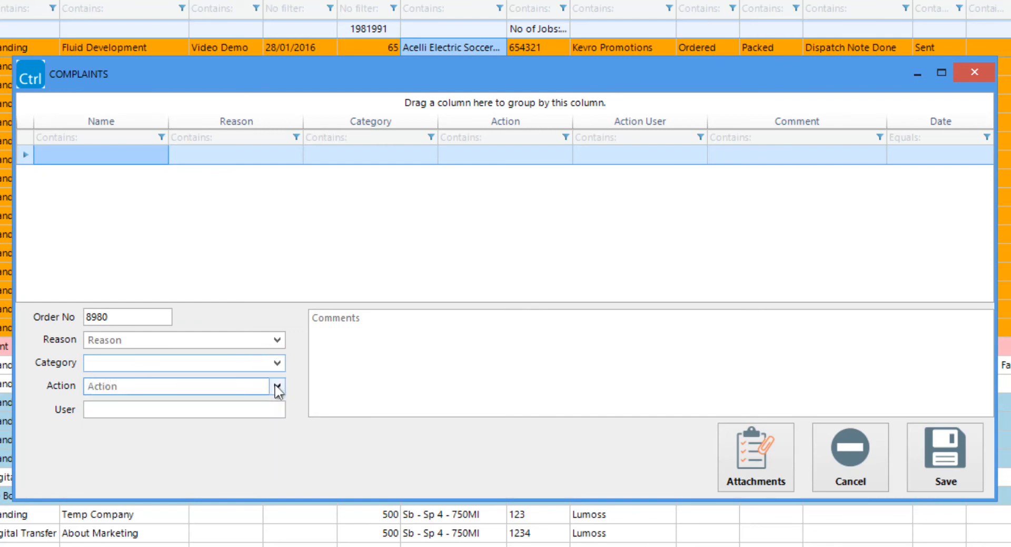
left_click(277, 388)
left_click(368, 364)
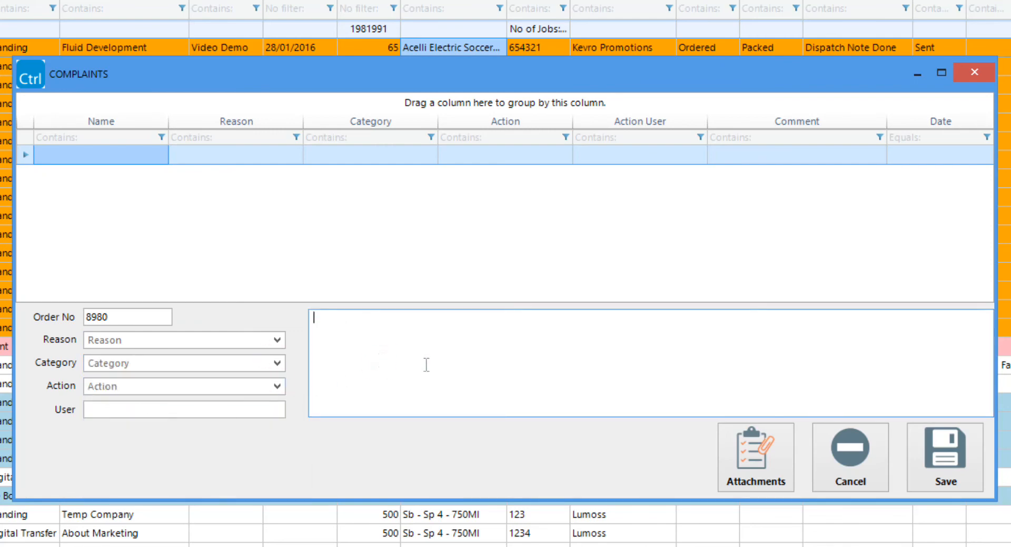
left_click(832, 467)
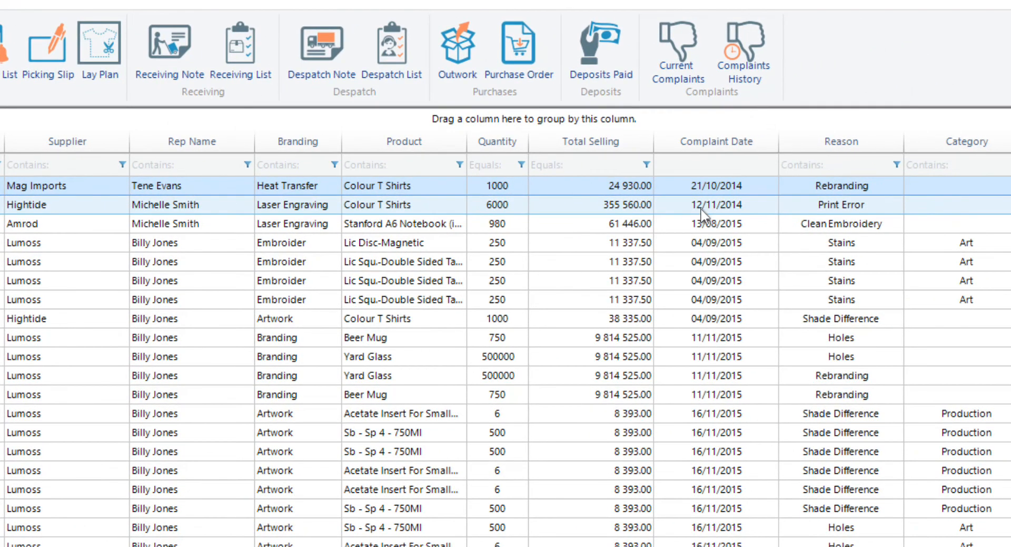
Step: Choose Resolve Complaint for the Print Error complaint dated 12/11/2014 in the current complaints list
right_click(866, 193)
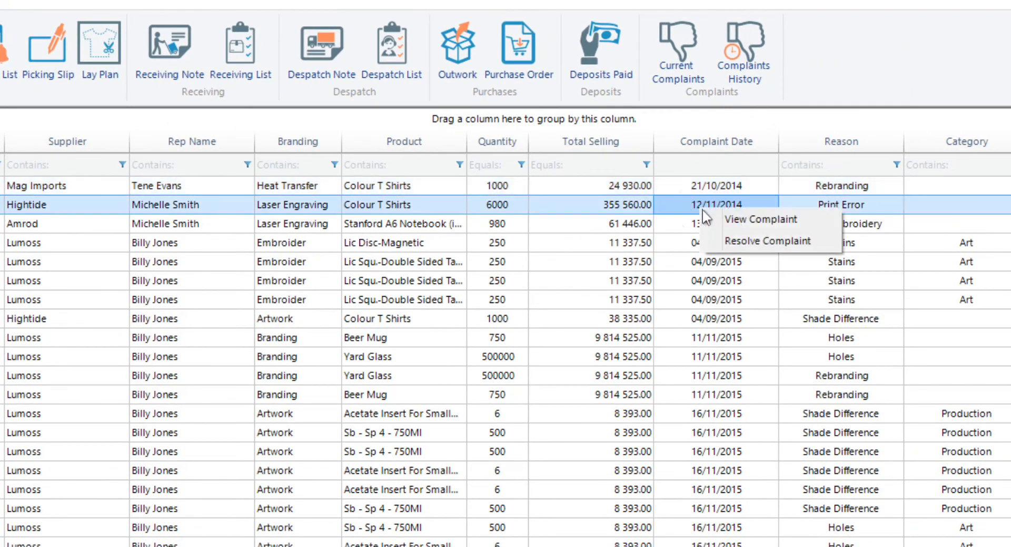
left_click(741, 241)
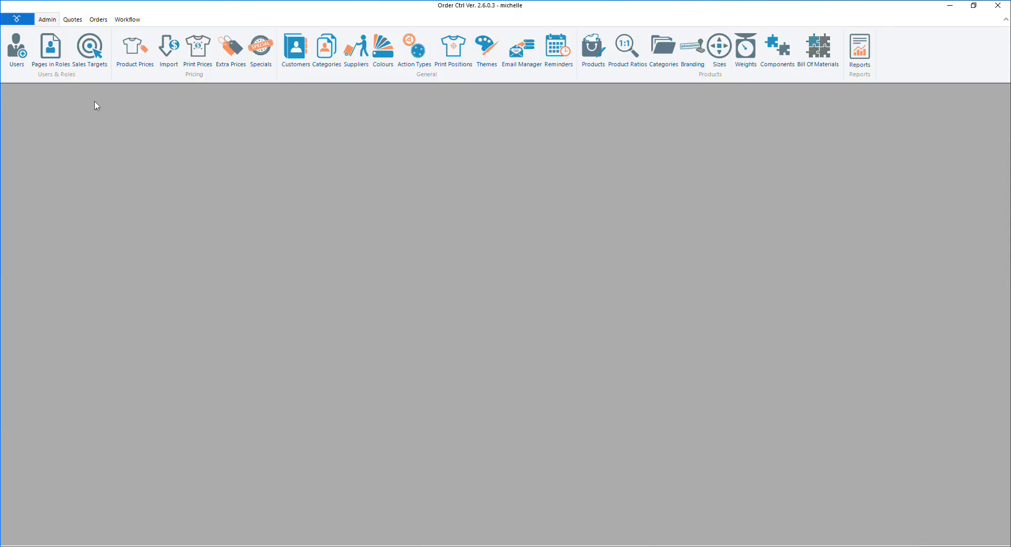
Step: Open the sales targets and check the period choices available for Week/Month
left_click(90, 49)
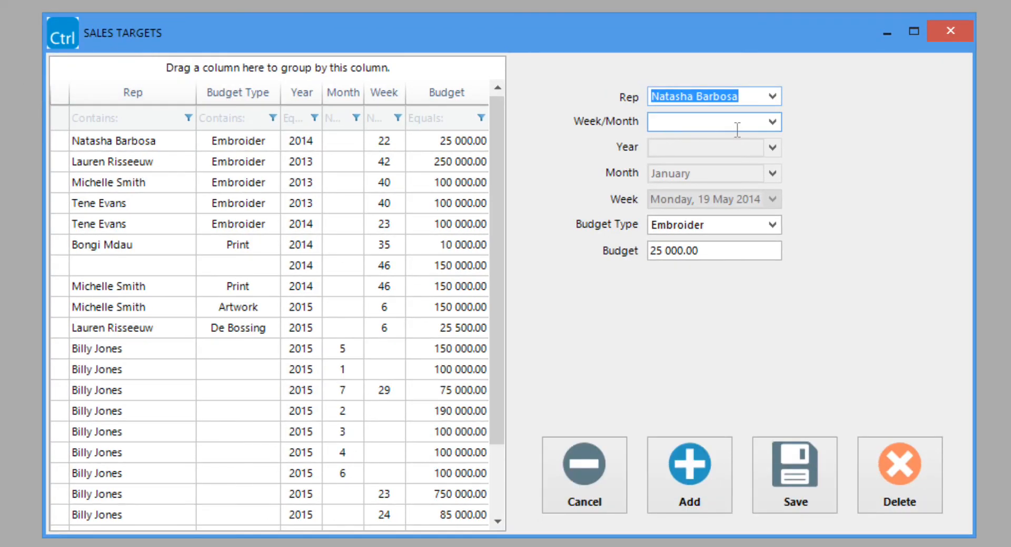
left_click(774, 121)
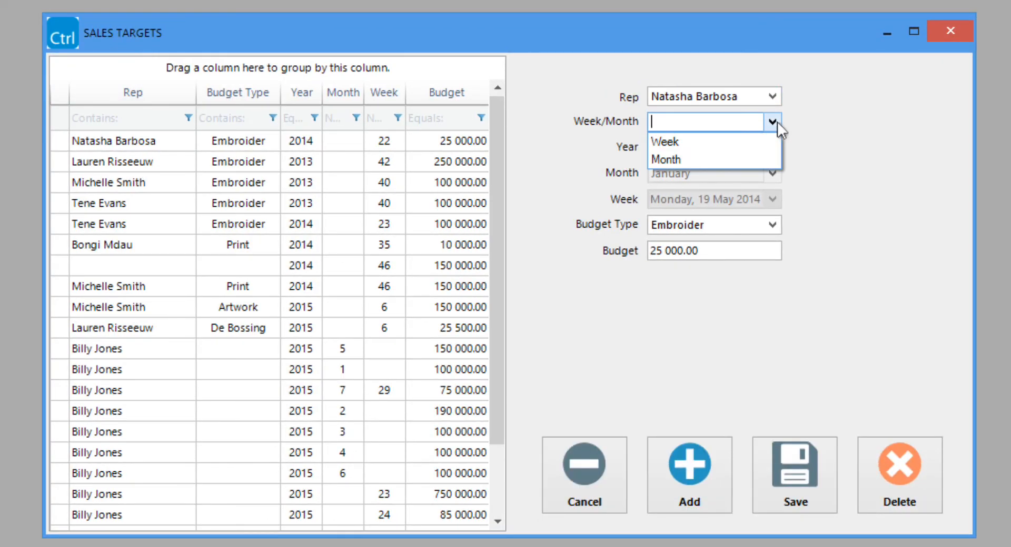
left_click(772, 122)
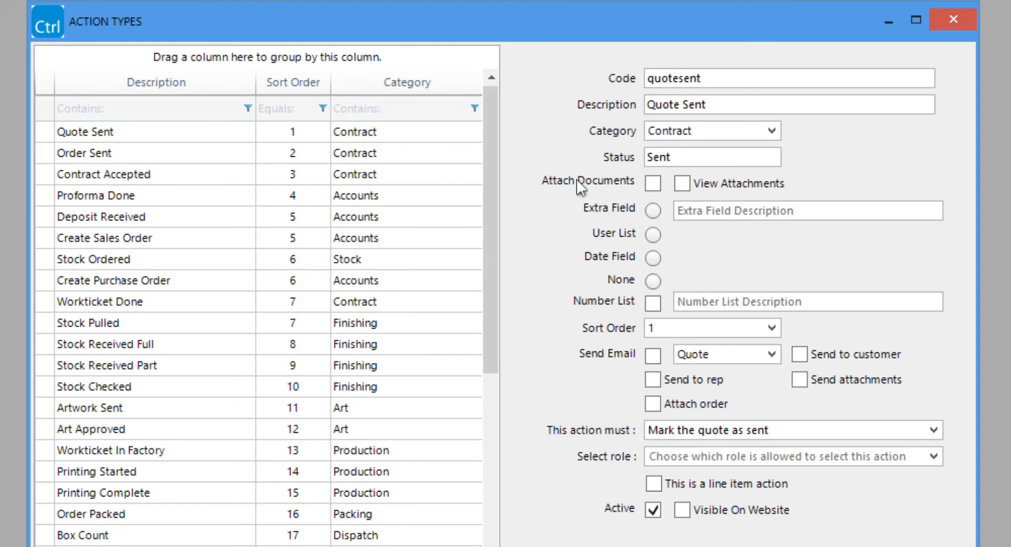
Step: Look over the action types, and open the body of the Comment template in the Email Manager
left_click(260, 159)
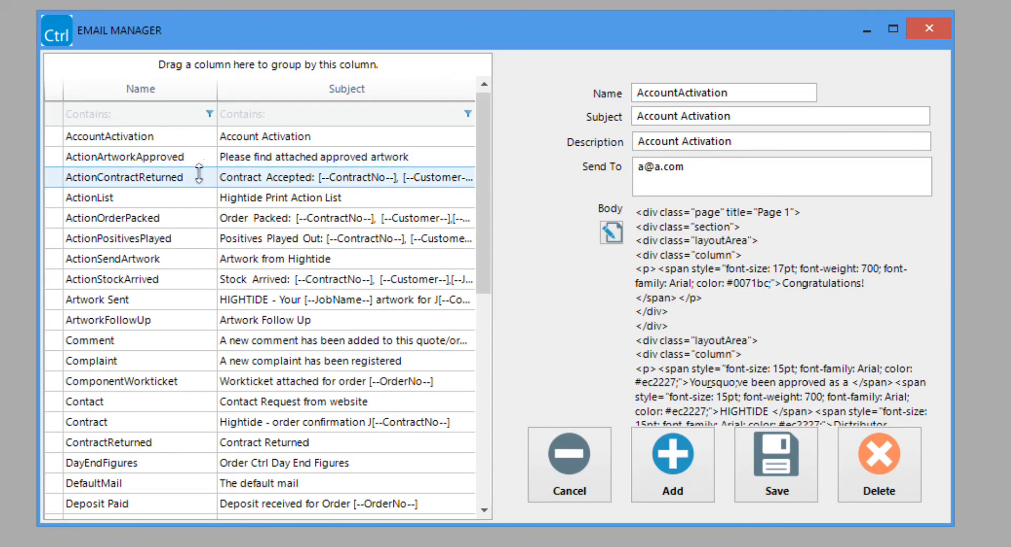
left_click(120, 340)
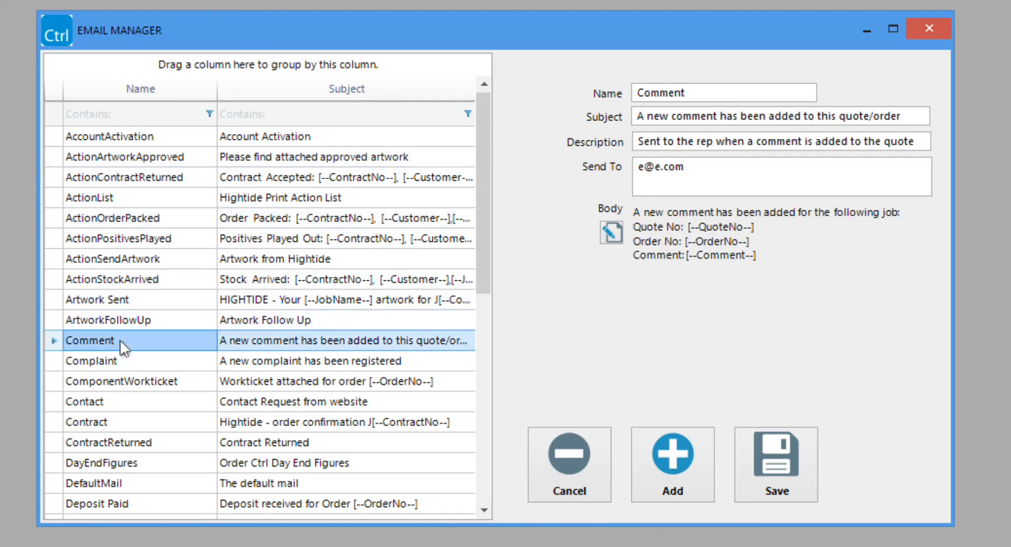
left_click(611, 233)
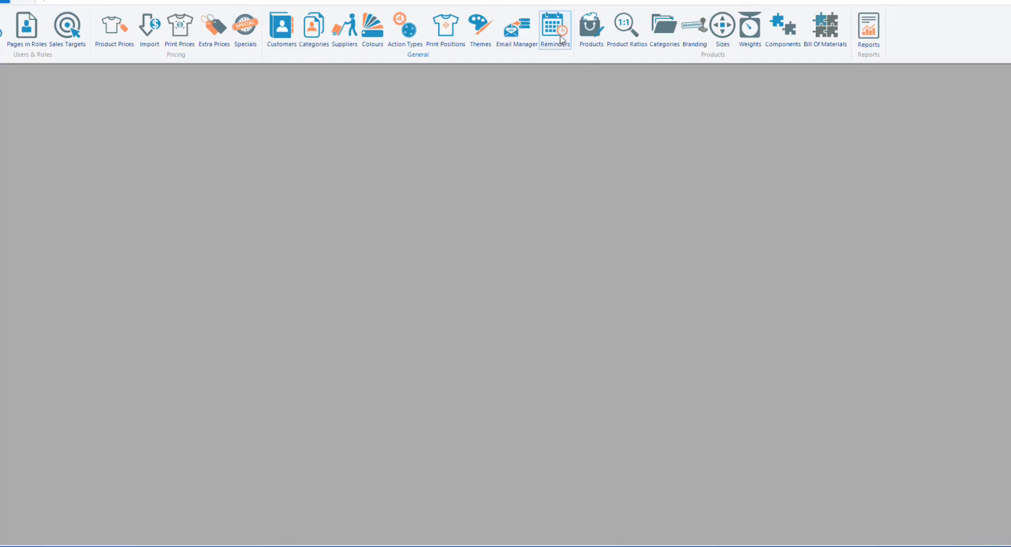
Step: Open the reminders and check the choices for Days, Before / After and Date on Schedule 1
left_click(550, 29)
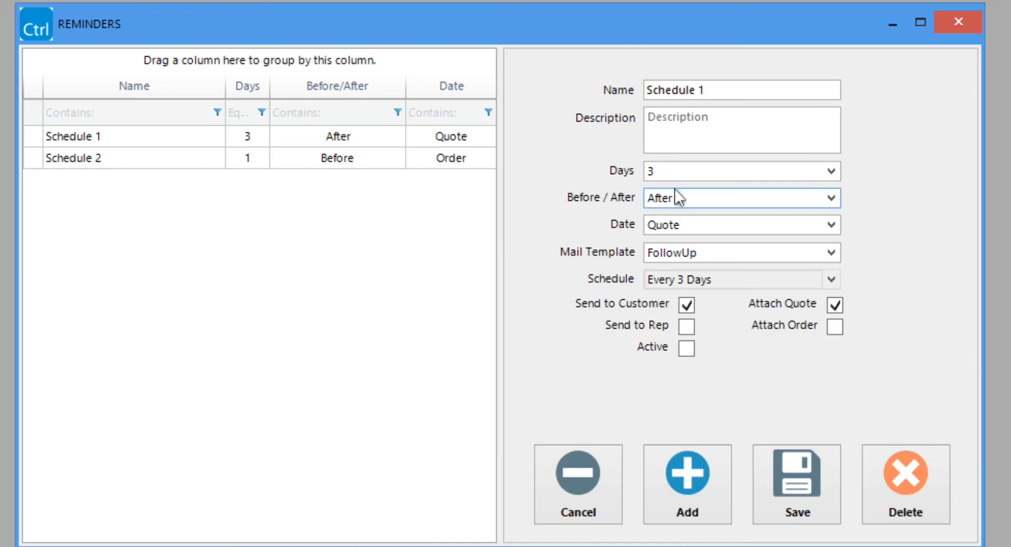
left_click(829, 174)
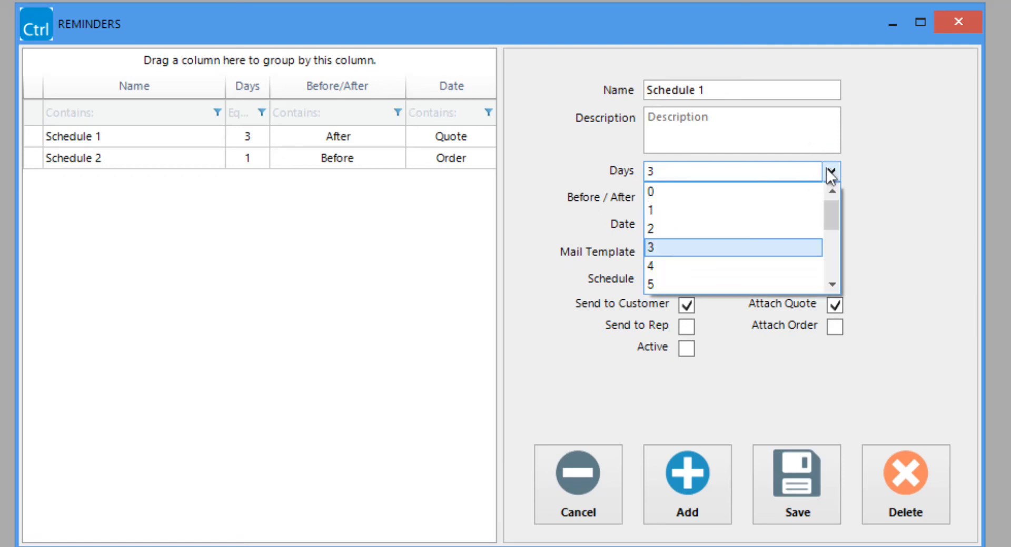
left_click(830, 174)
left_click(831, 198)
left_click(833, 197)
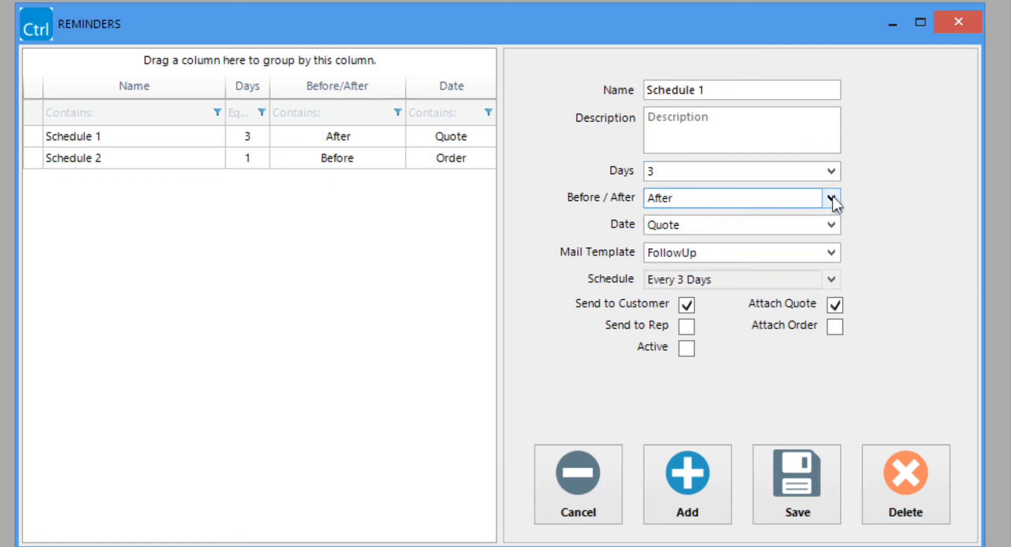
left_click(831, 223)
left_click(830, 218)
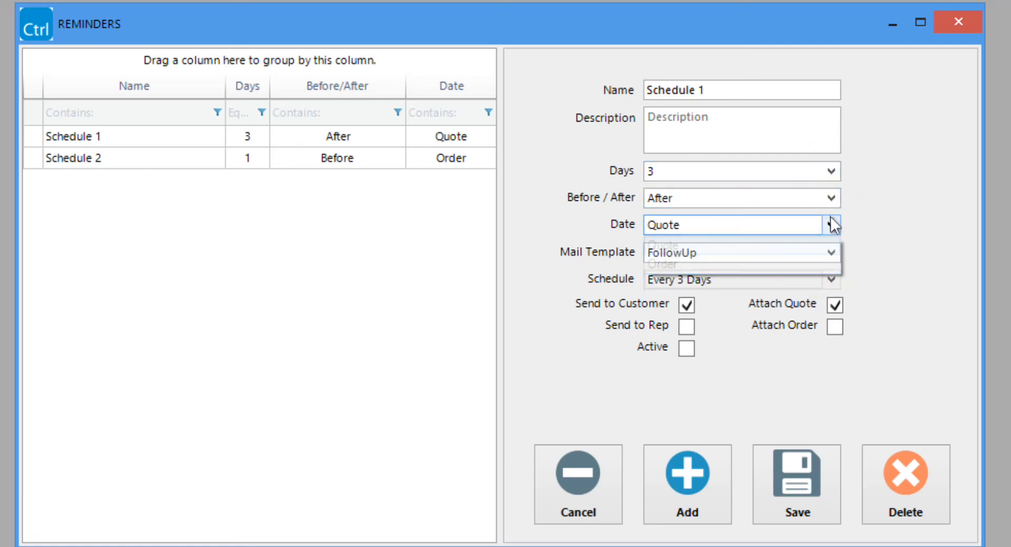